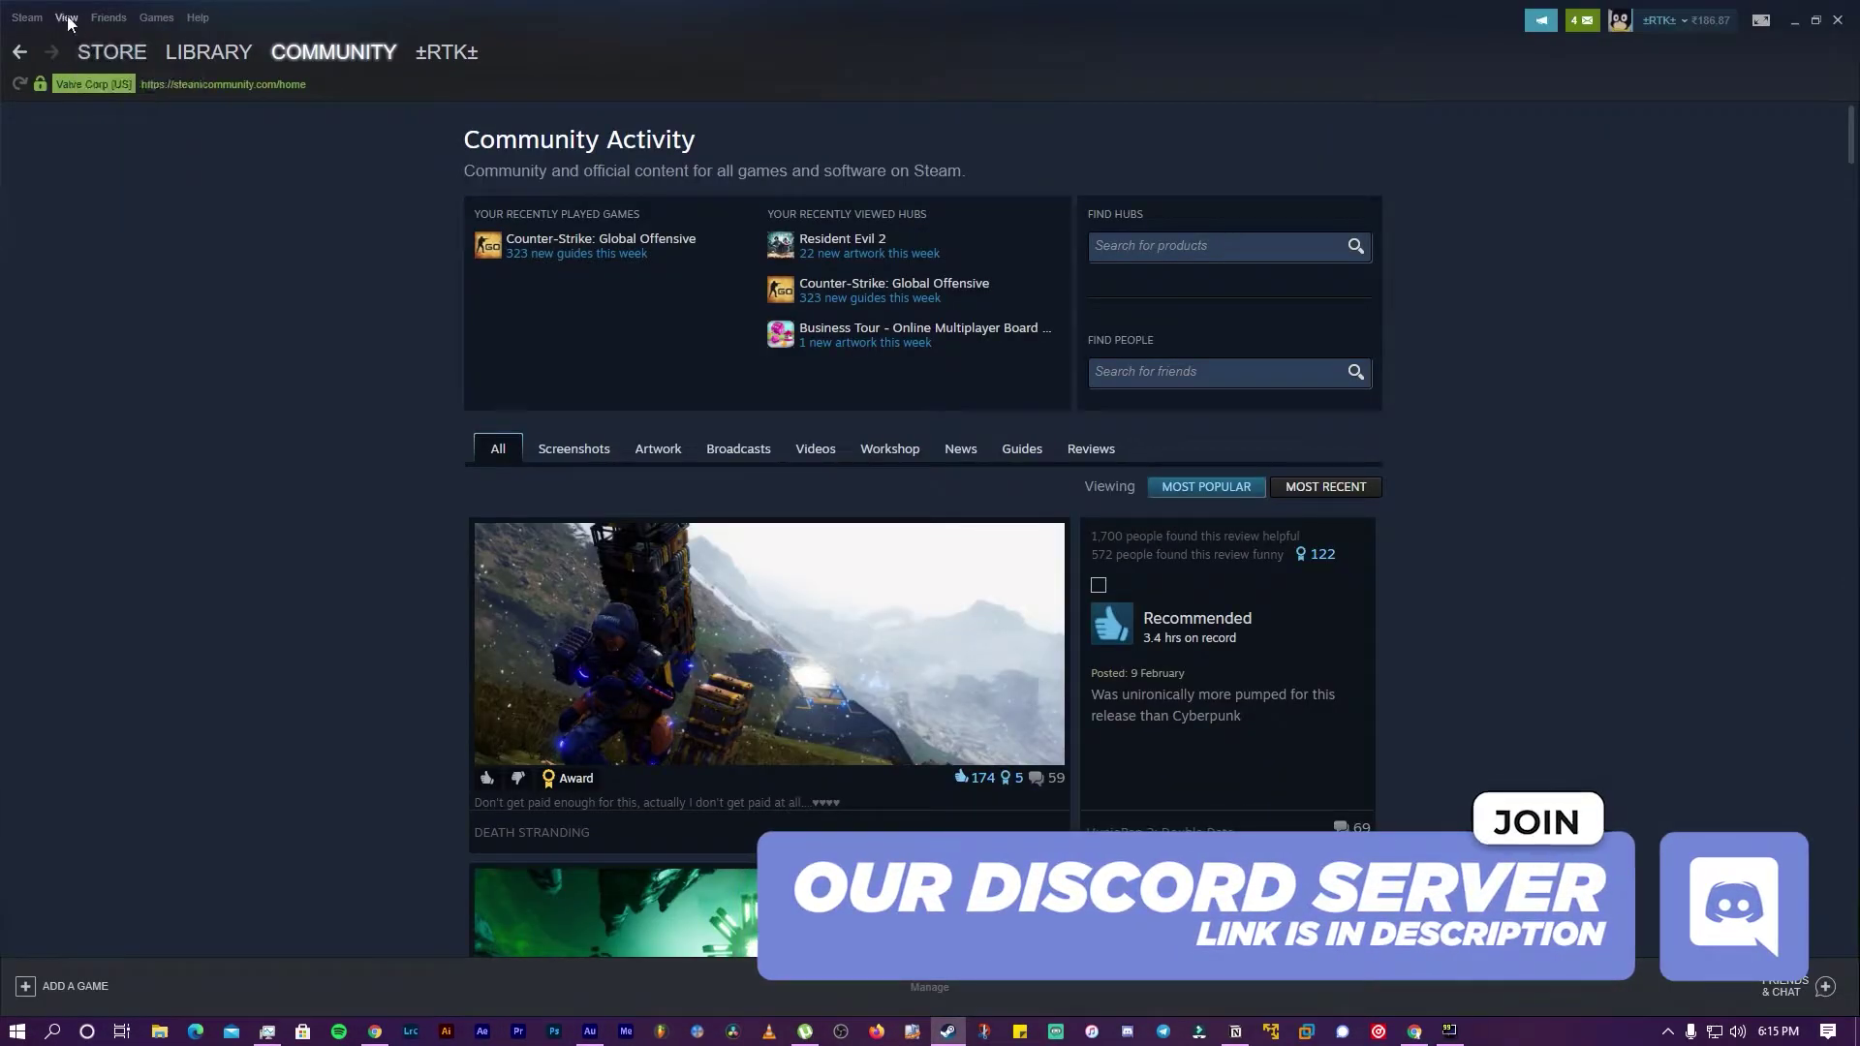
Try setting Steam's in-game FPS counter to Top-right with high contrast color in the In-Game settings
{"action": "left_click", "coordinate": [27, 17]}
{"action": "left_click", "coordinate": [44, 139]}
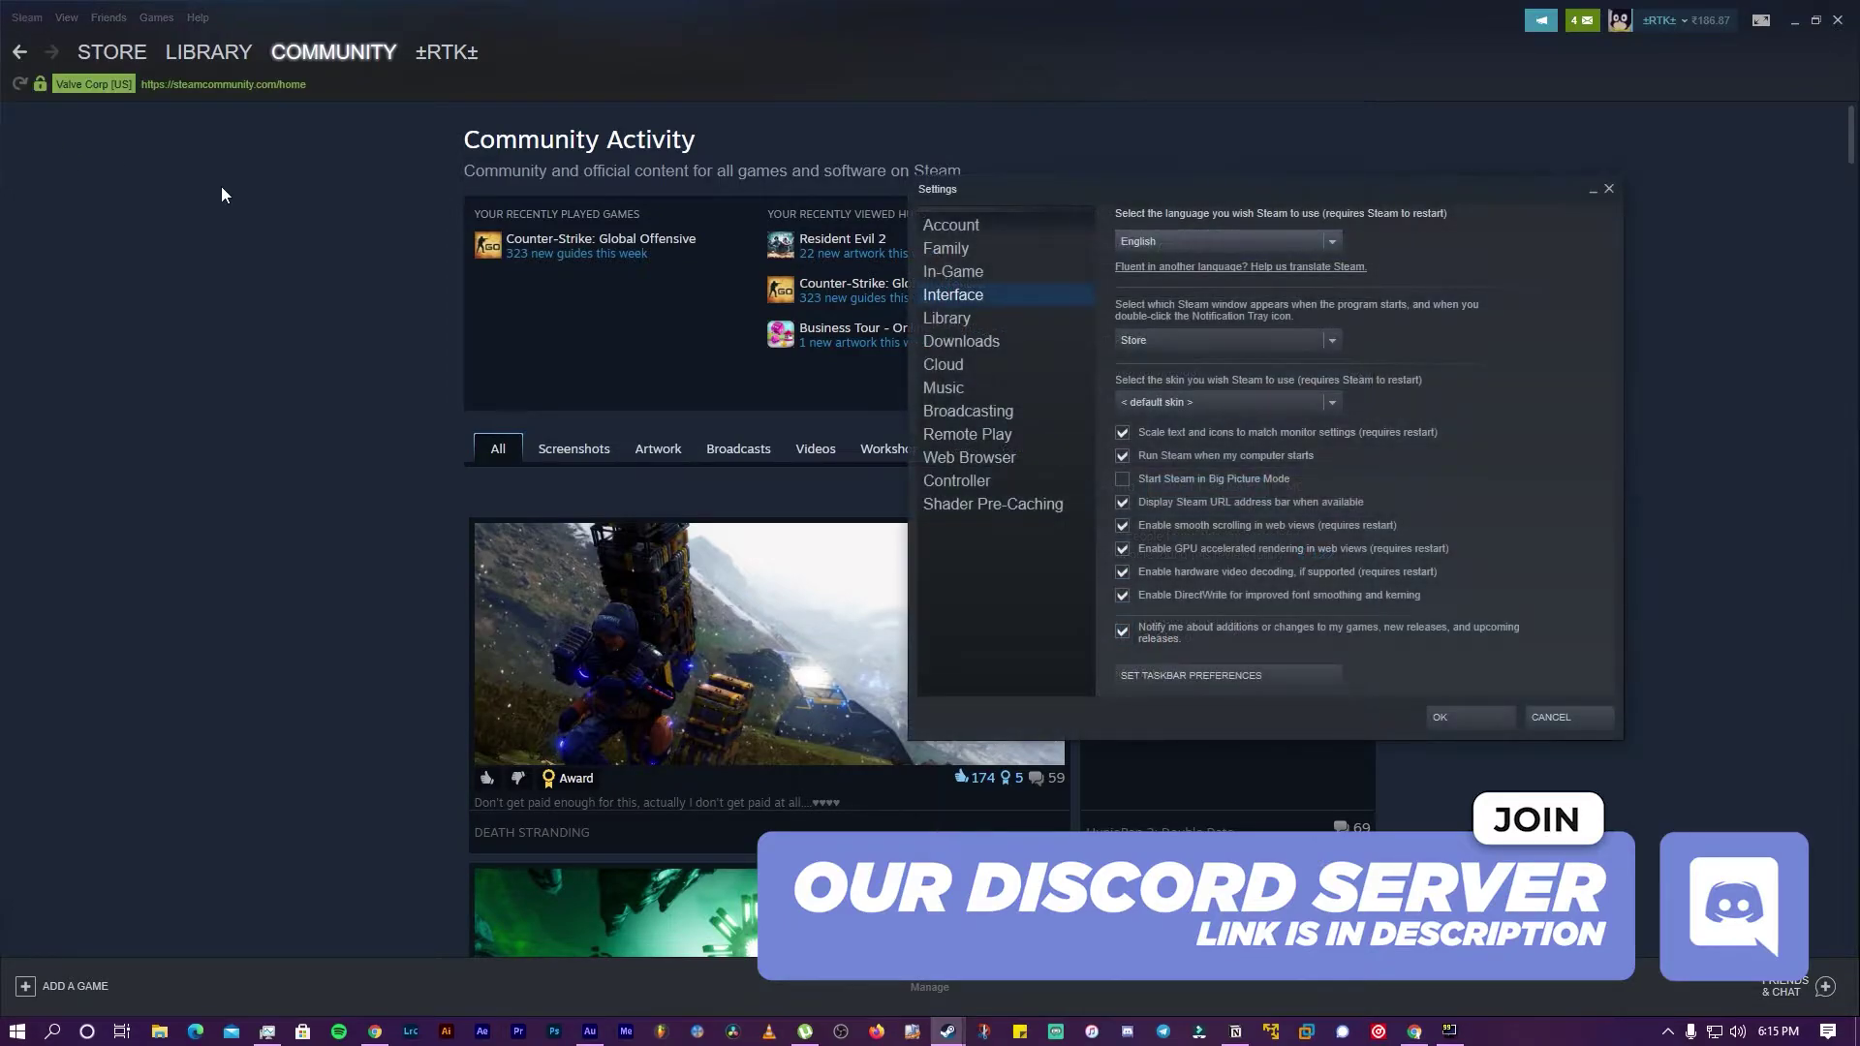
{"action": "left_click_drag", "start_coordinate": [1244, 186], "coordinate": [980, 201]}
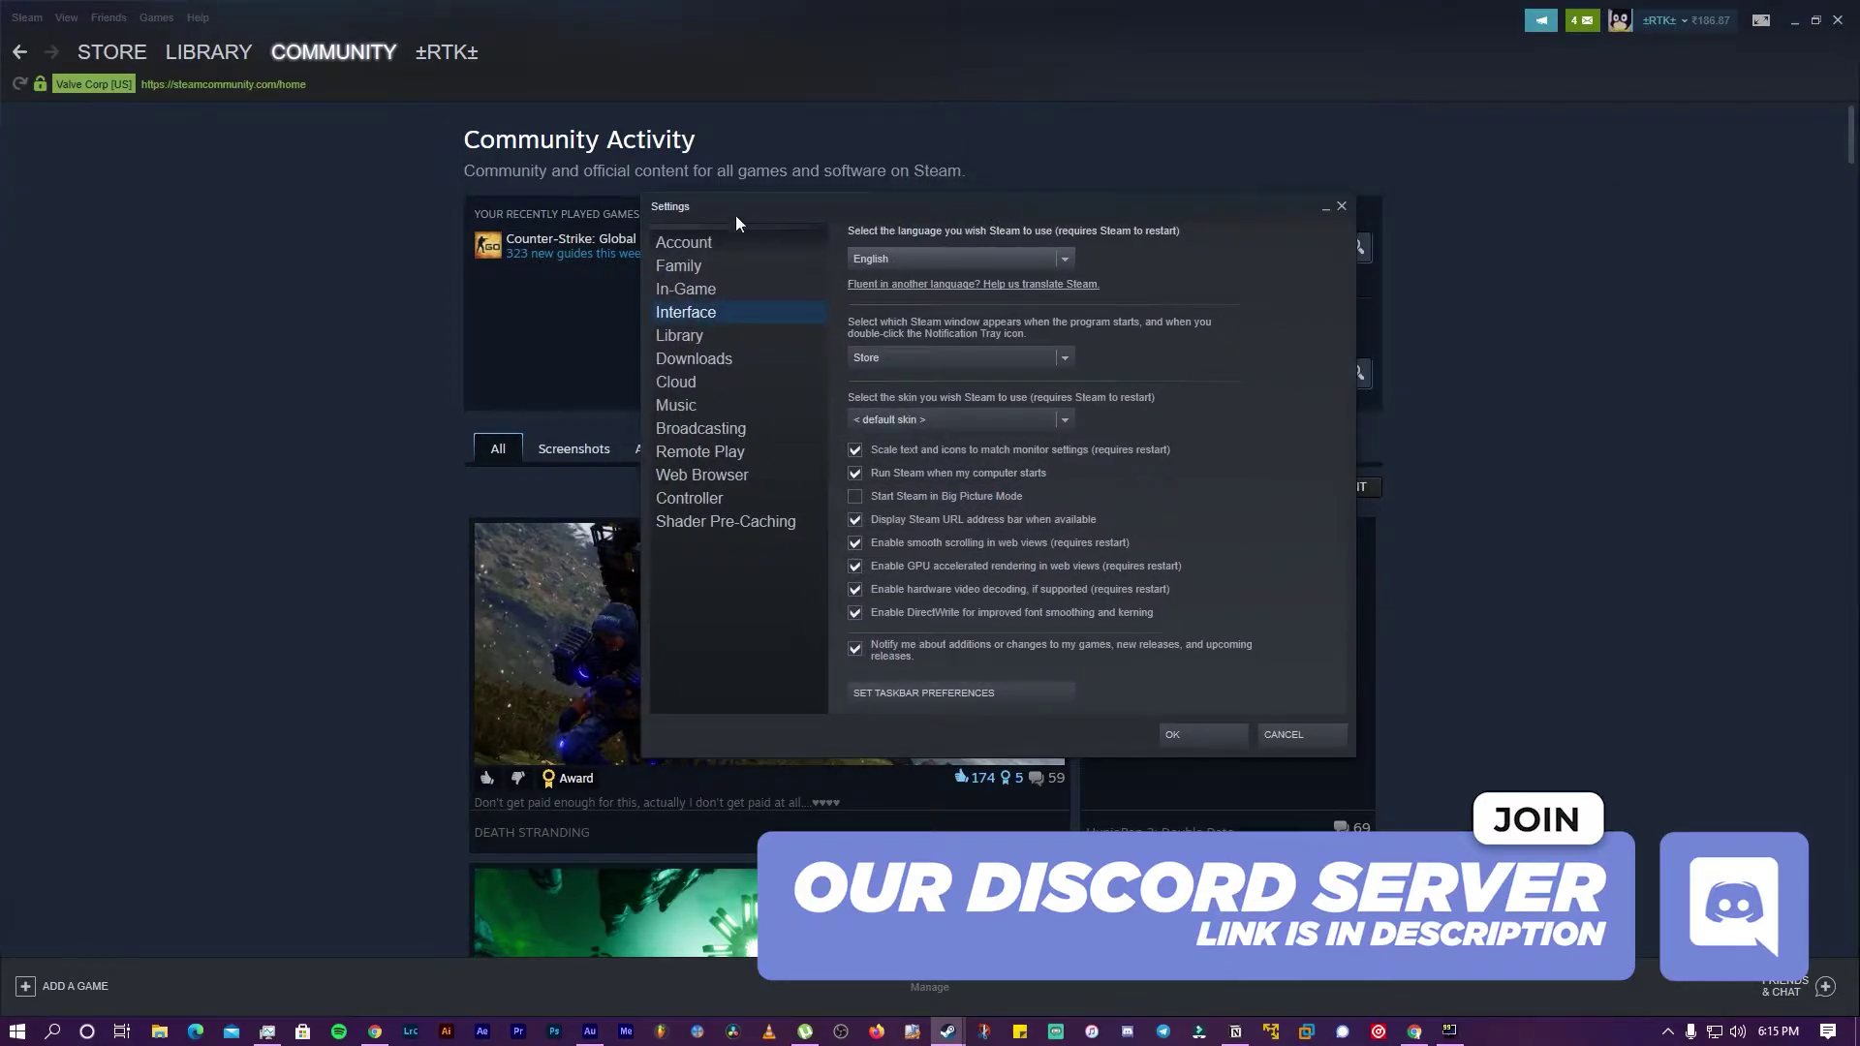
{"action": "left_click", "coordinate": [723, 288]}
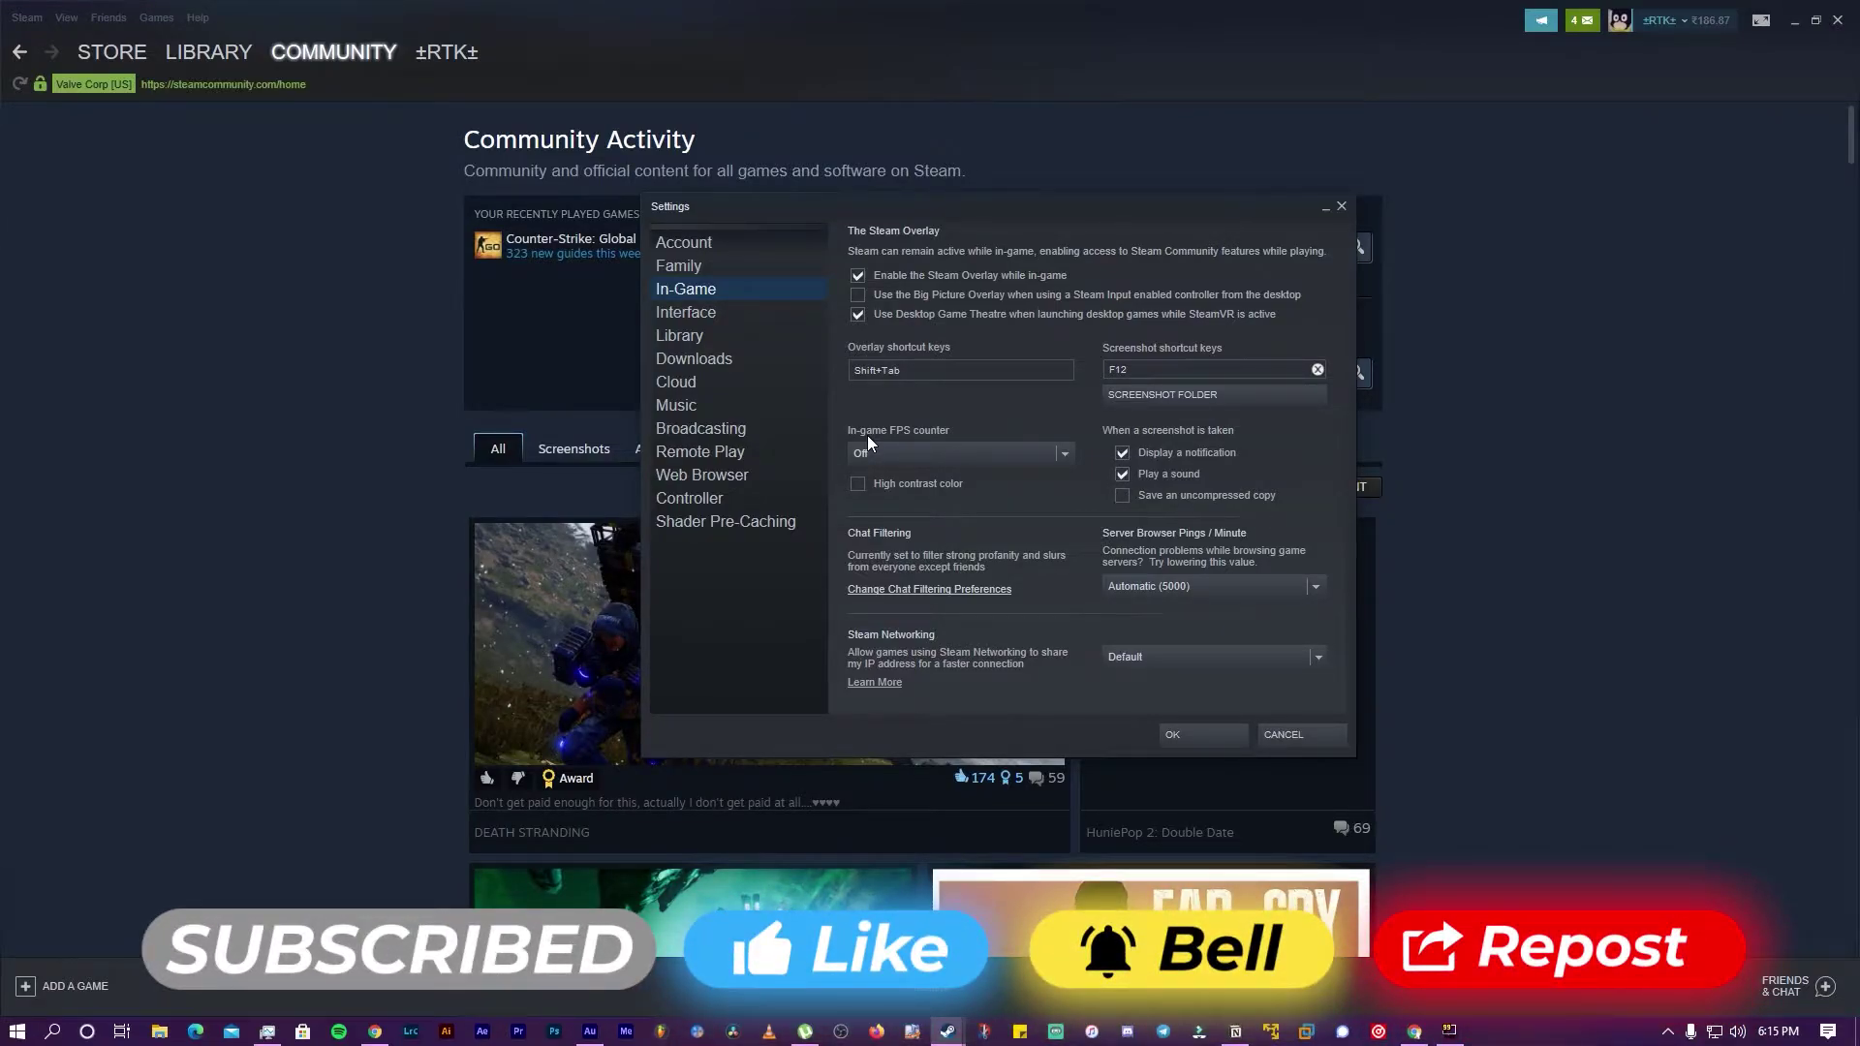
{"action": "left_click", "coordinate": [912, 456]}
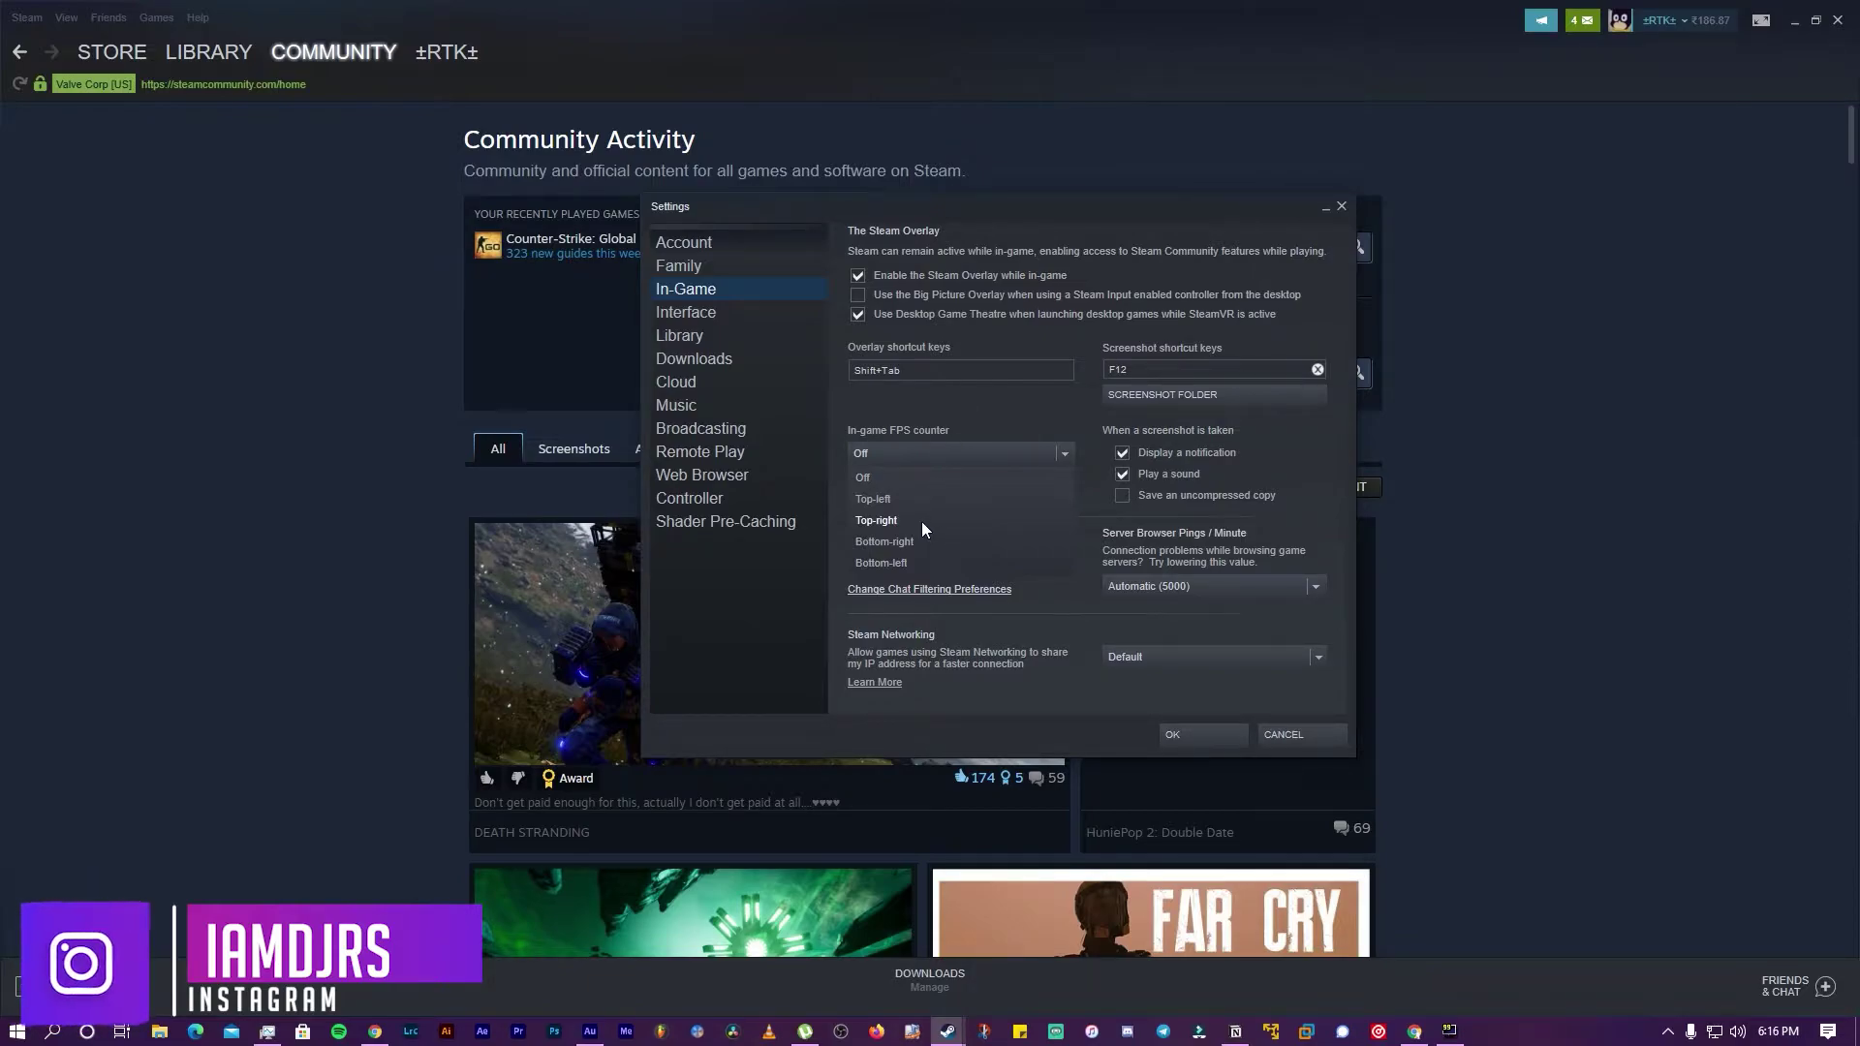
{"action": "left_click", "coordinate": [877, 520]}
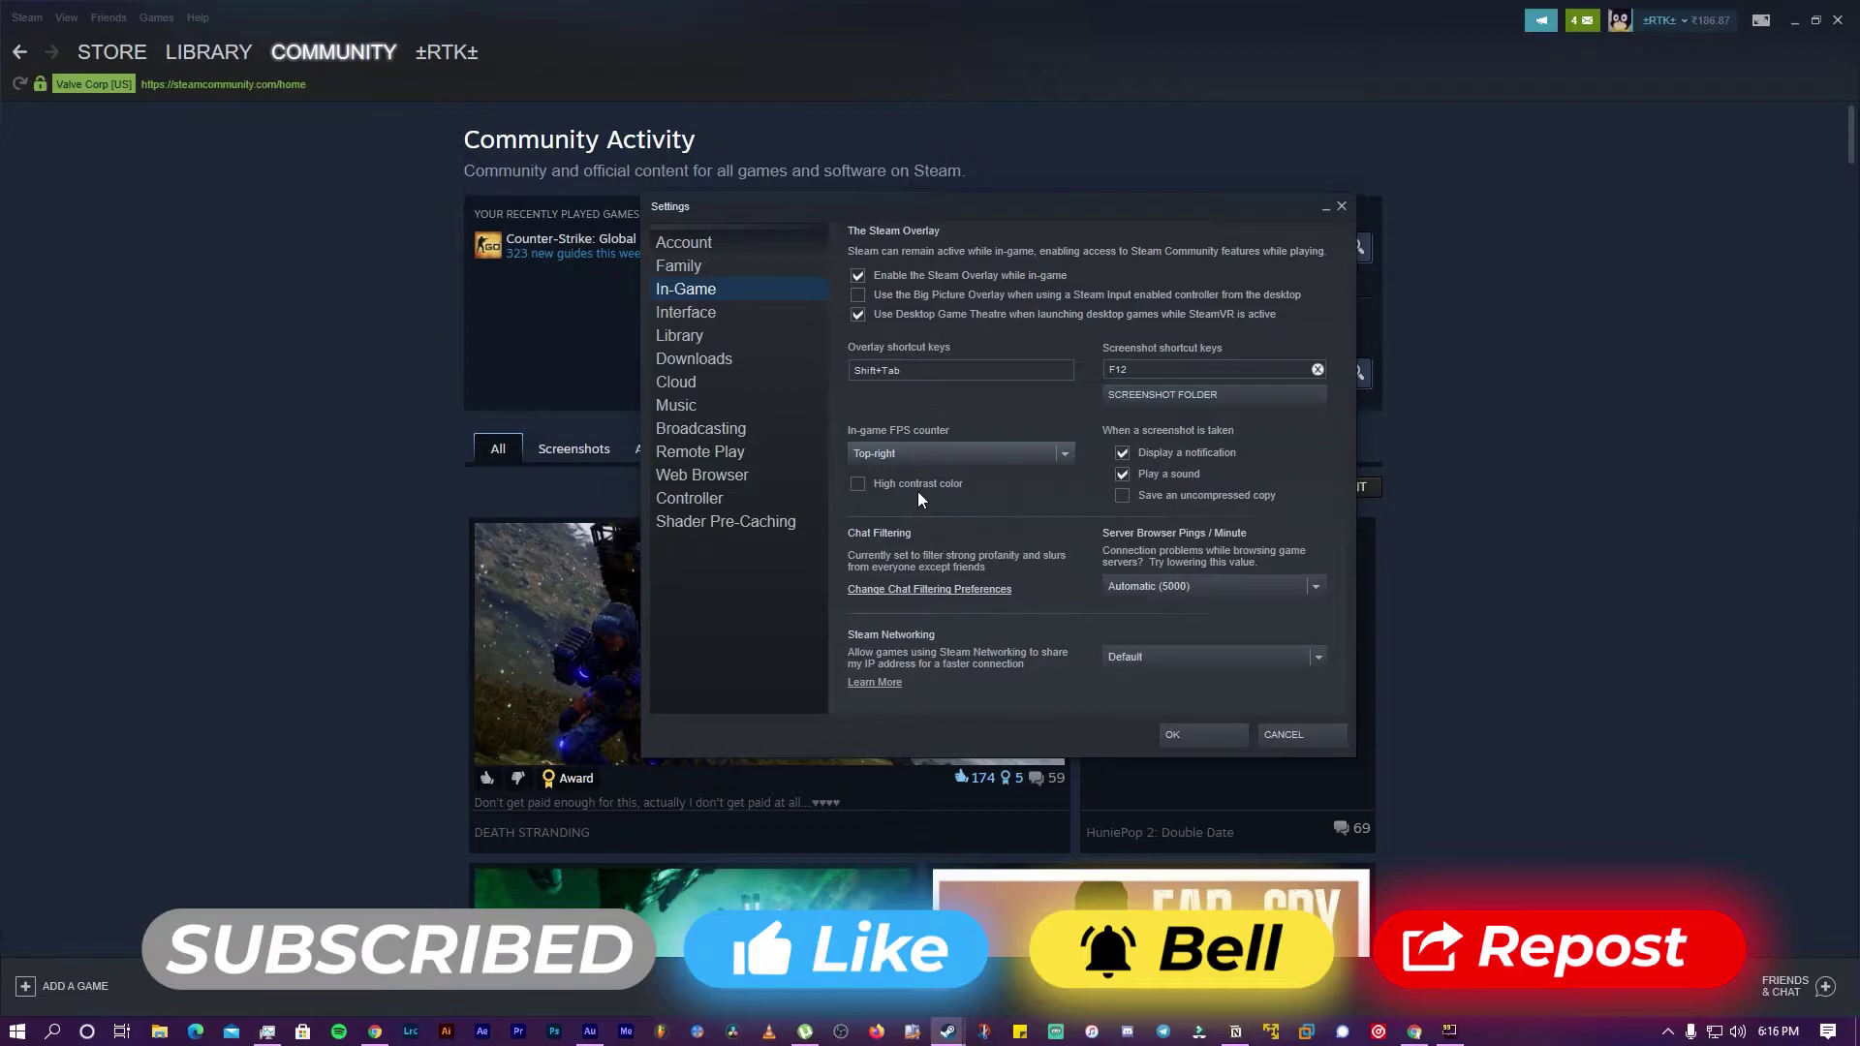
{"action": "left_click", "coordinate": [889, 487]}
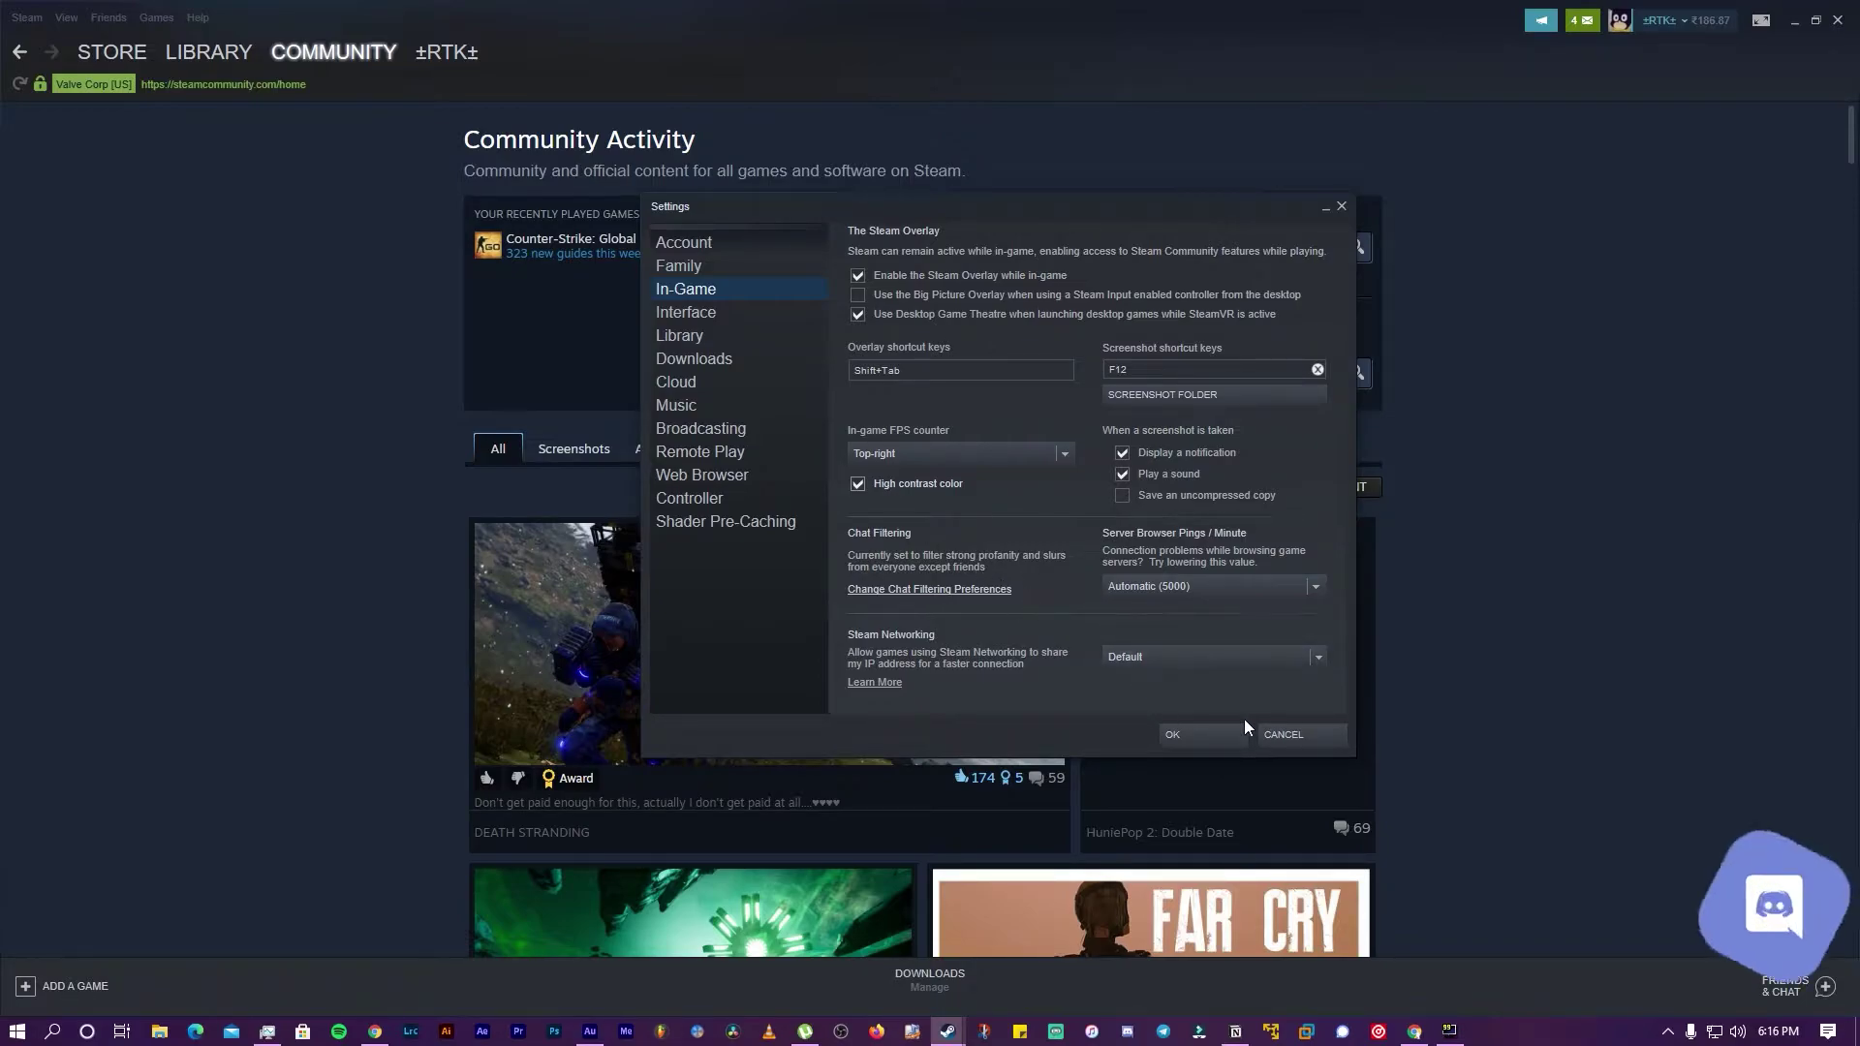
{"action": "left_click", "coordinate": [1294, 732]}
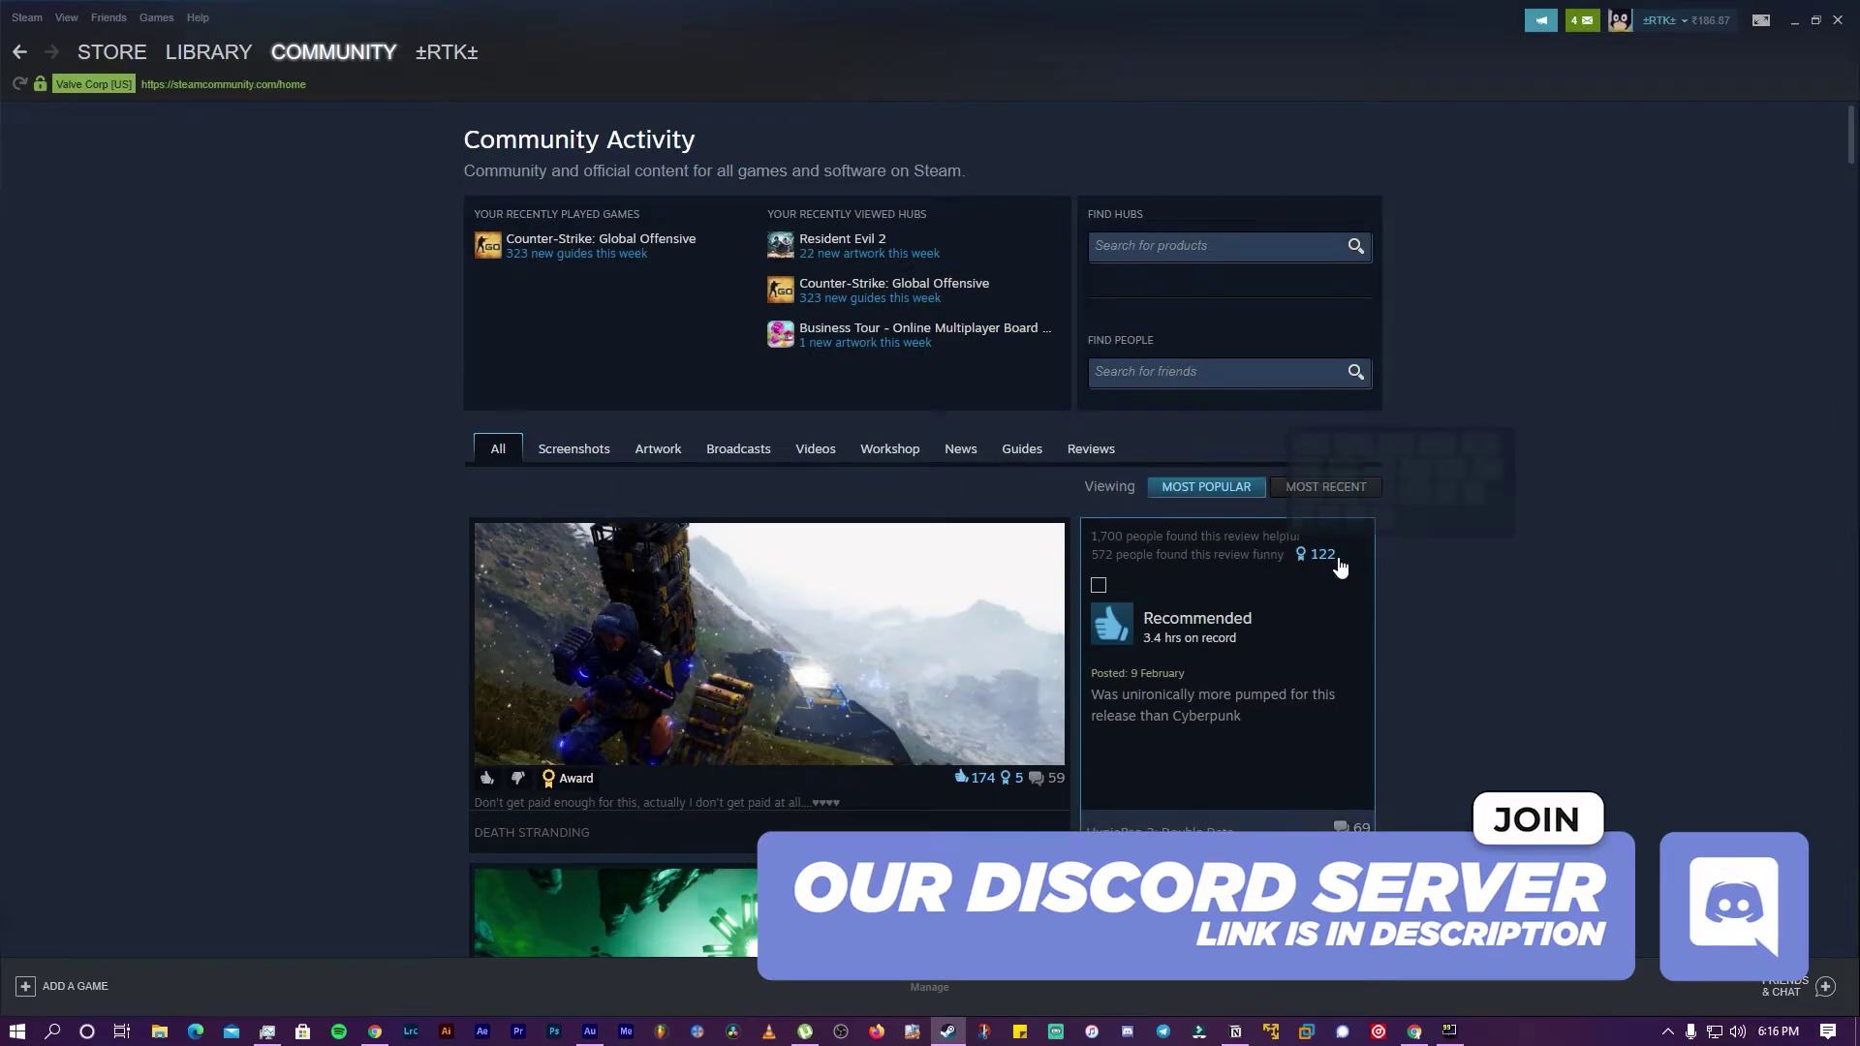
Open the GeForce Experience overlay and bring up its HUD layout settings
{"action": "mouse_move", "coordinate": [1341, 566]}
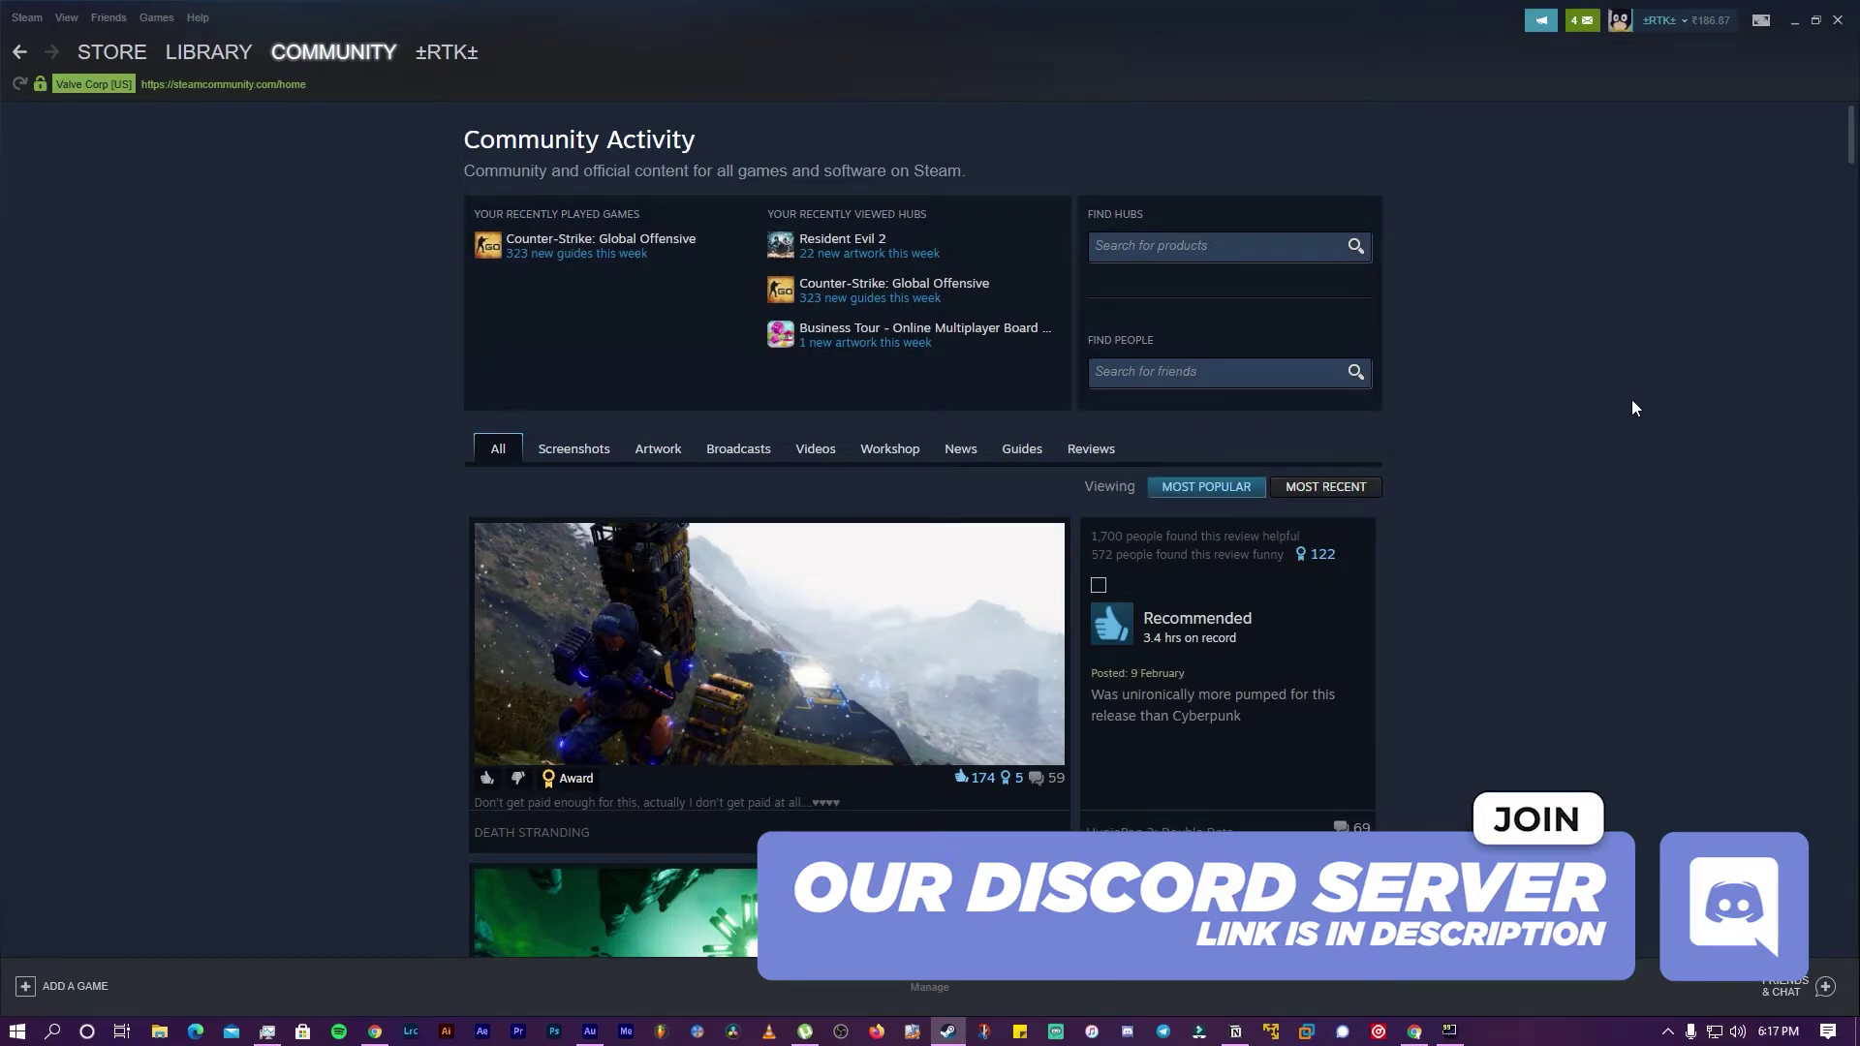
{"action": "key", "text": "alt+z"}
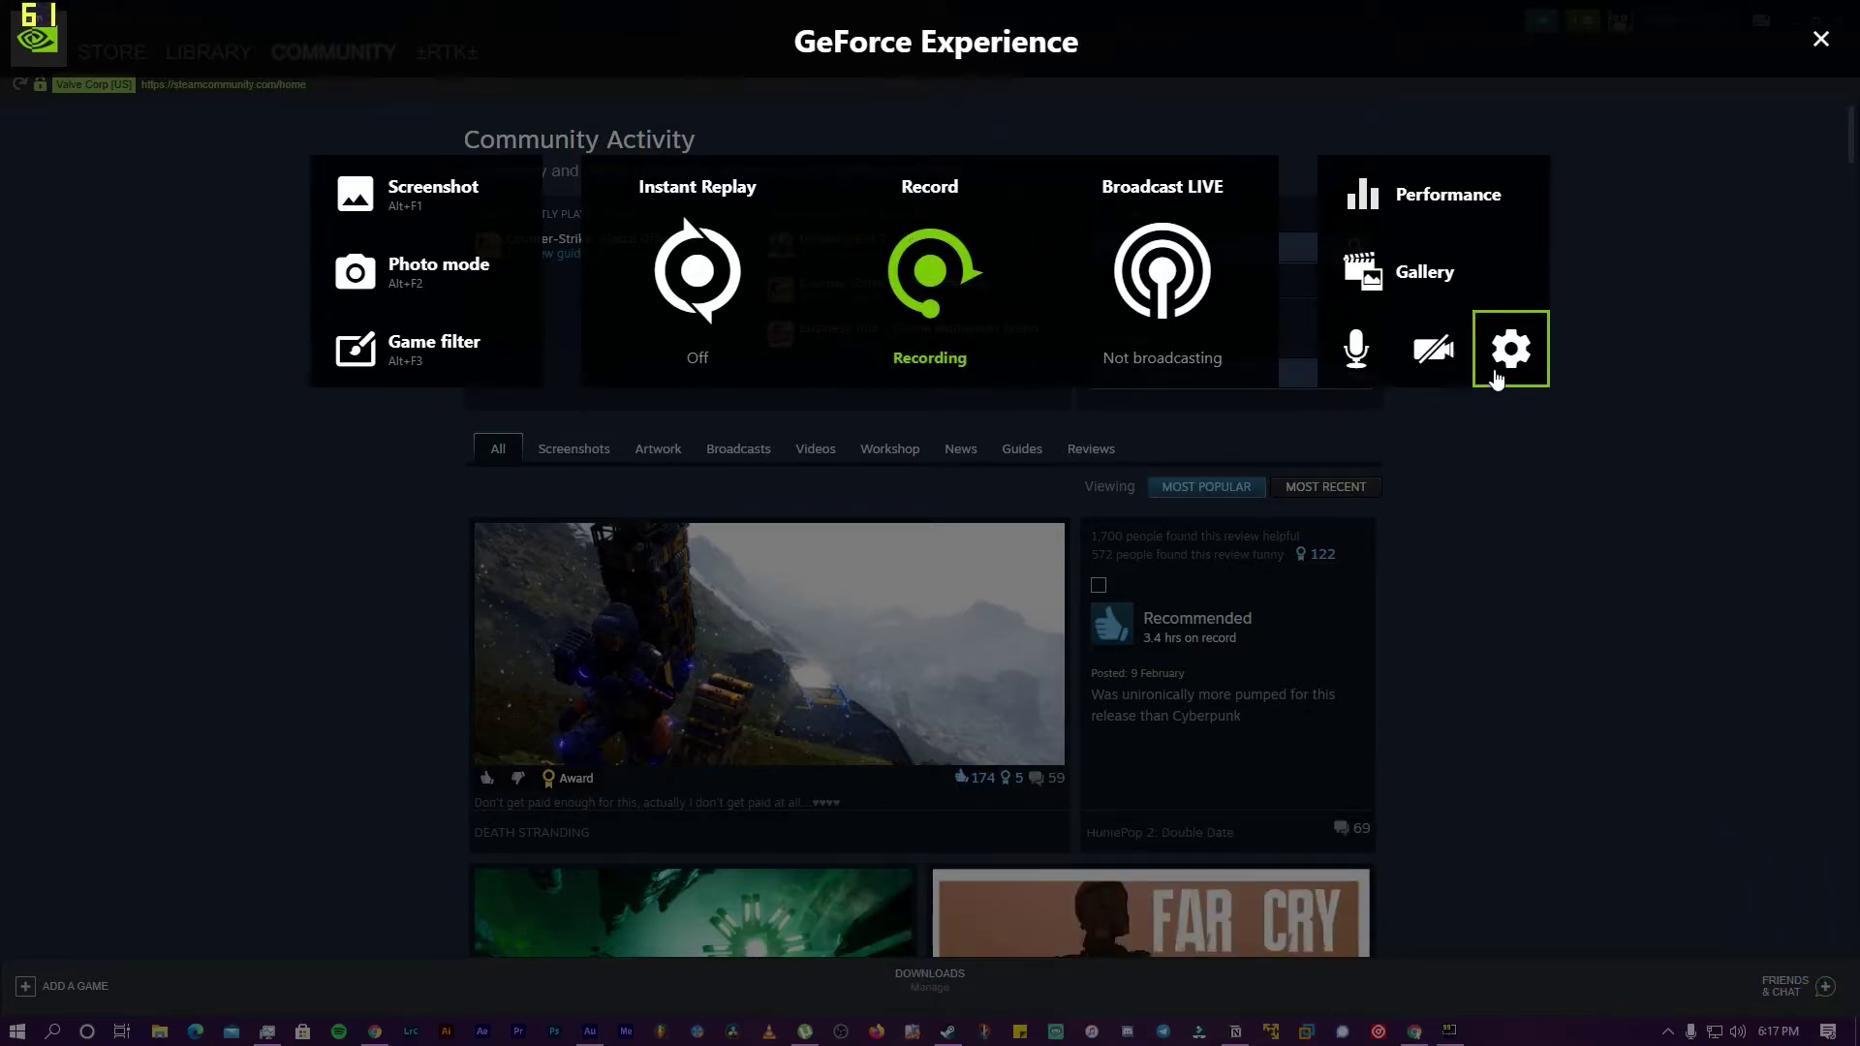
{"action": "left_click", "coordinate": [1522, 357]}
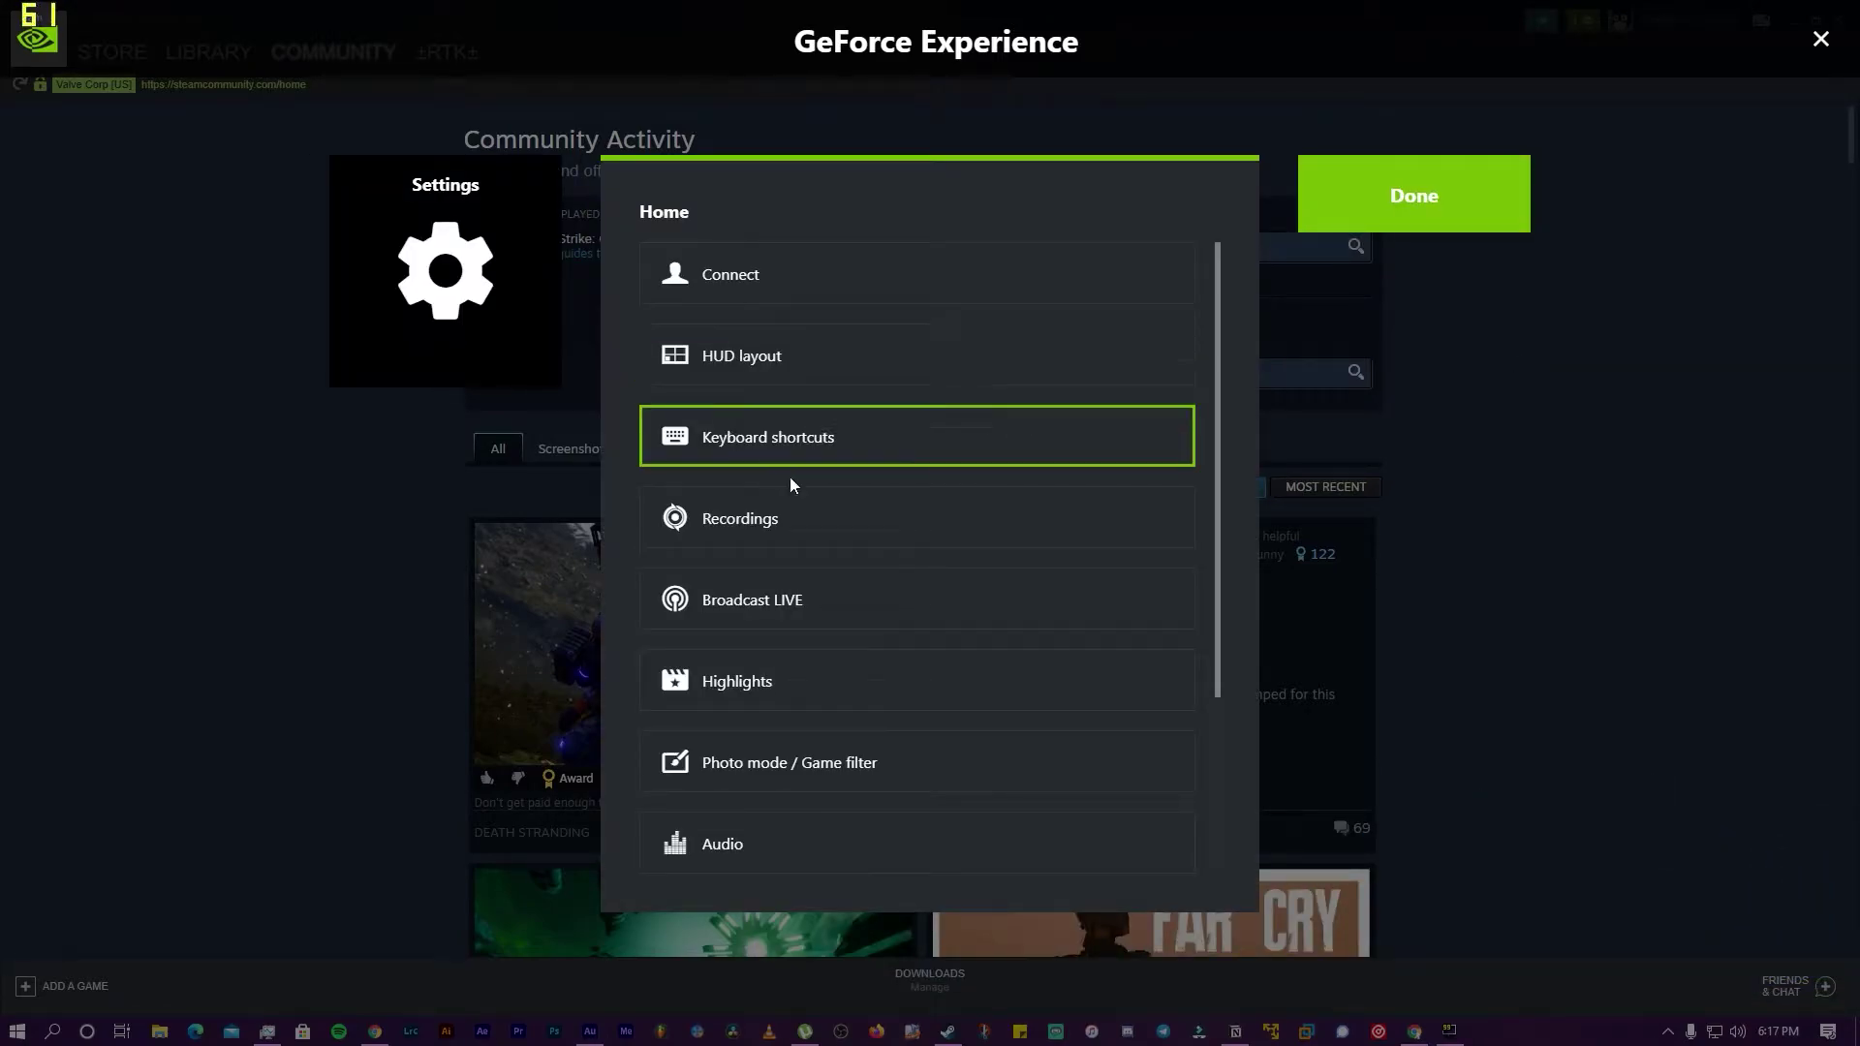
{"action": "scroll", "coordinate": [787, 481], "scroll_direction": "down", "scroll_amount": 3}
{"action": "scroll", "coordinate": [789, 426], "scroll_direction": "up", "scroll_amount": 3}
{"action": "scroll", "coordinate": [788, 416], "scroll_direction": "down", "scroll_amount": 3}
{"action": "scroll", "coordinate": [804, 669], "scroll_direction": "up", "scroll_amount": 2}
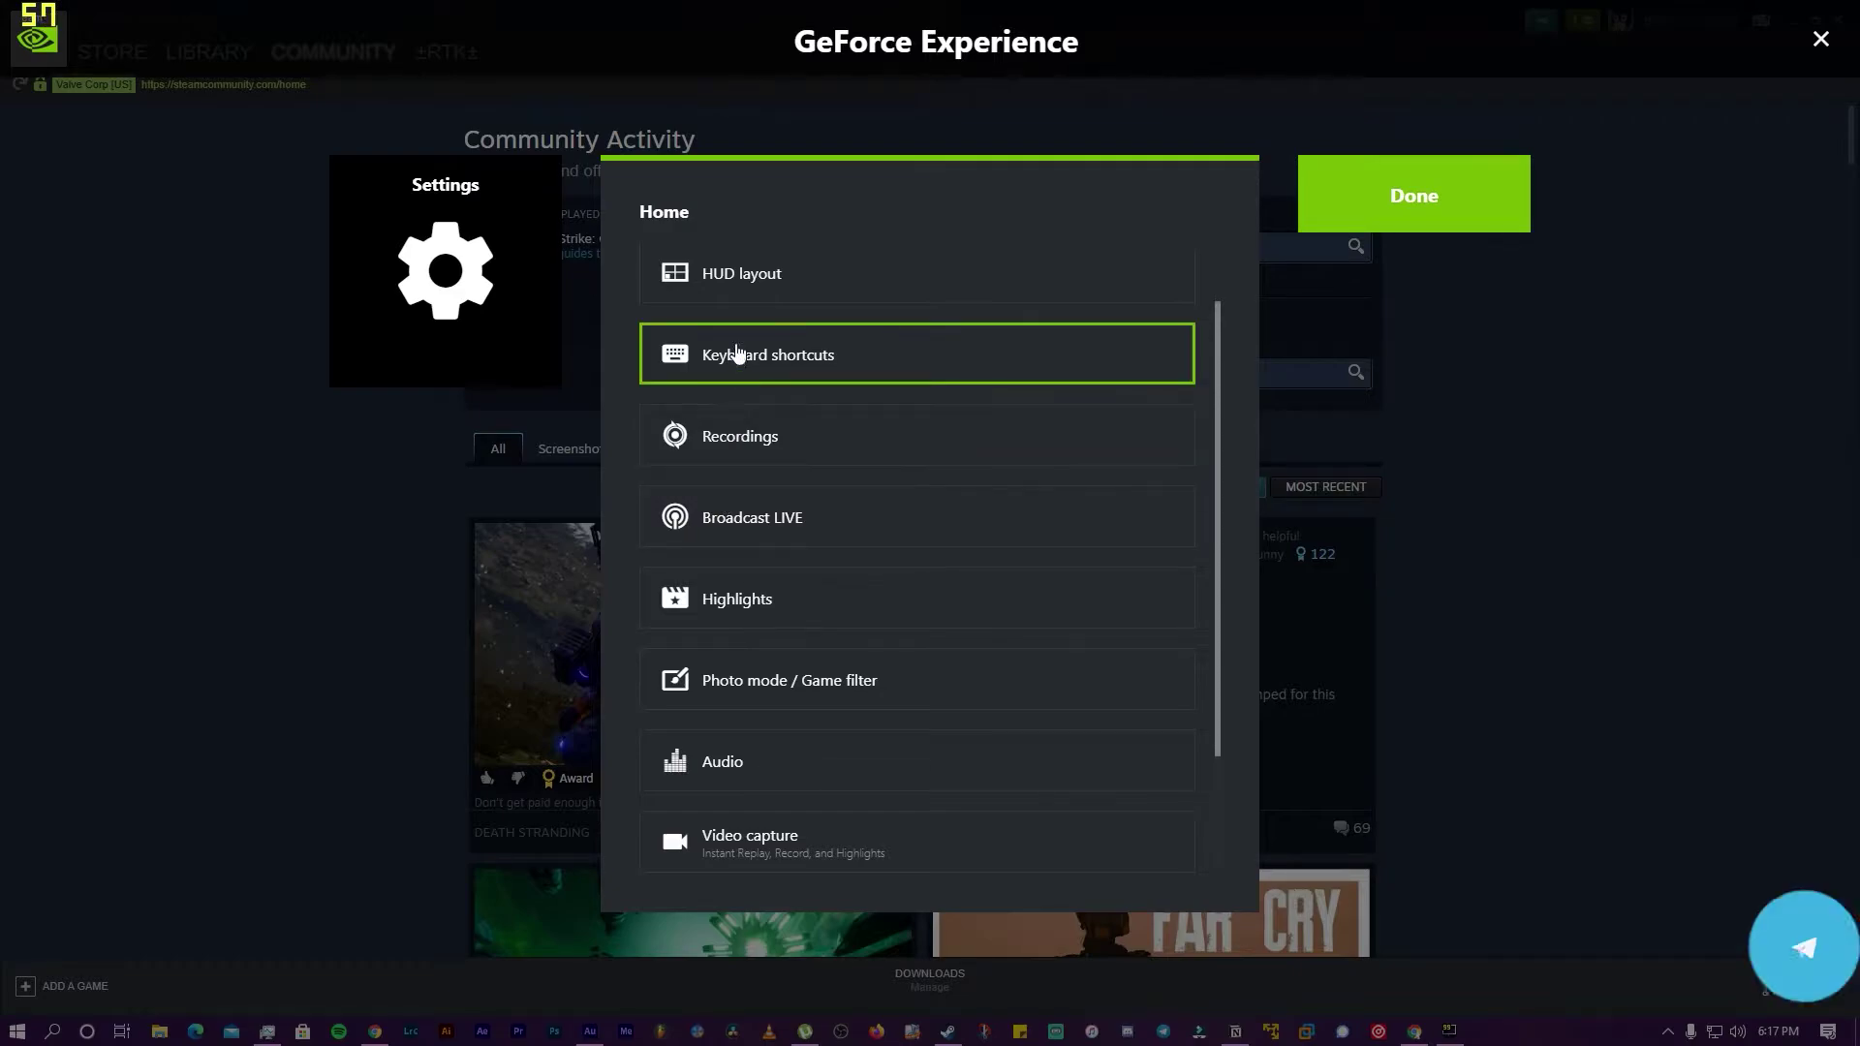
{"action": "left_click", "coordinate": [739, 277]}
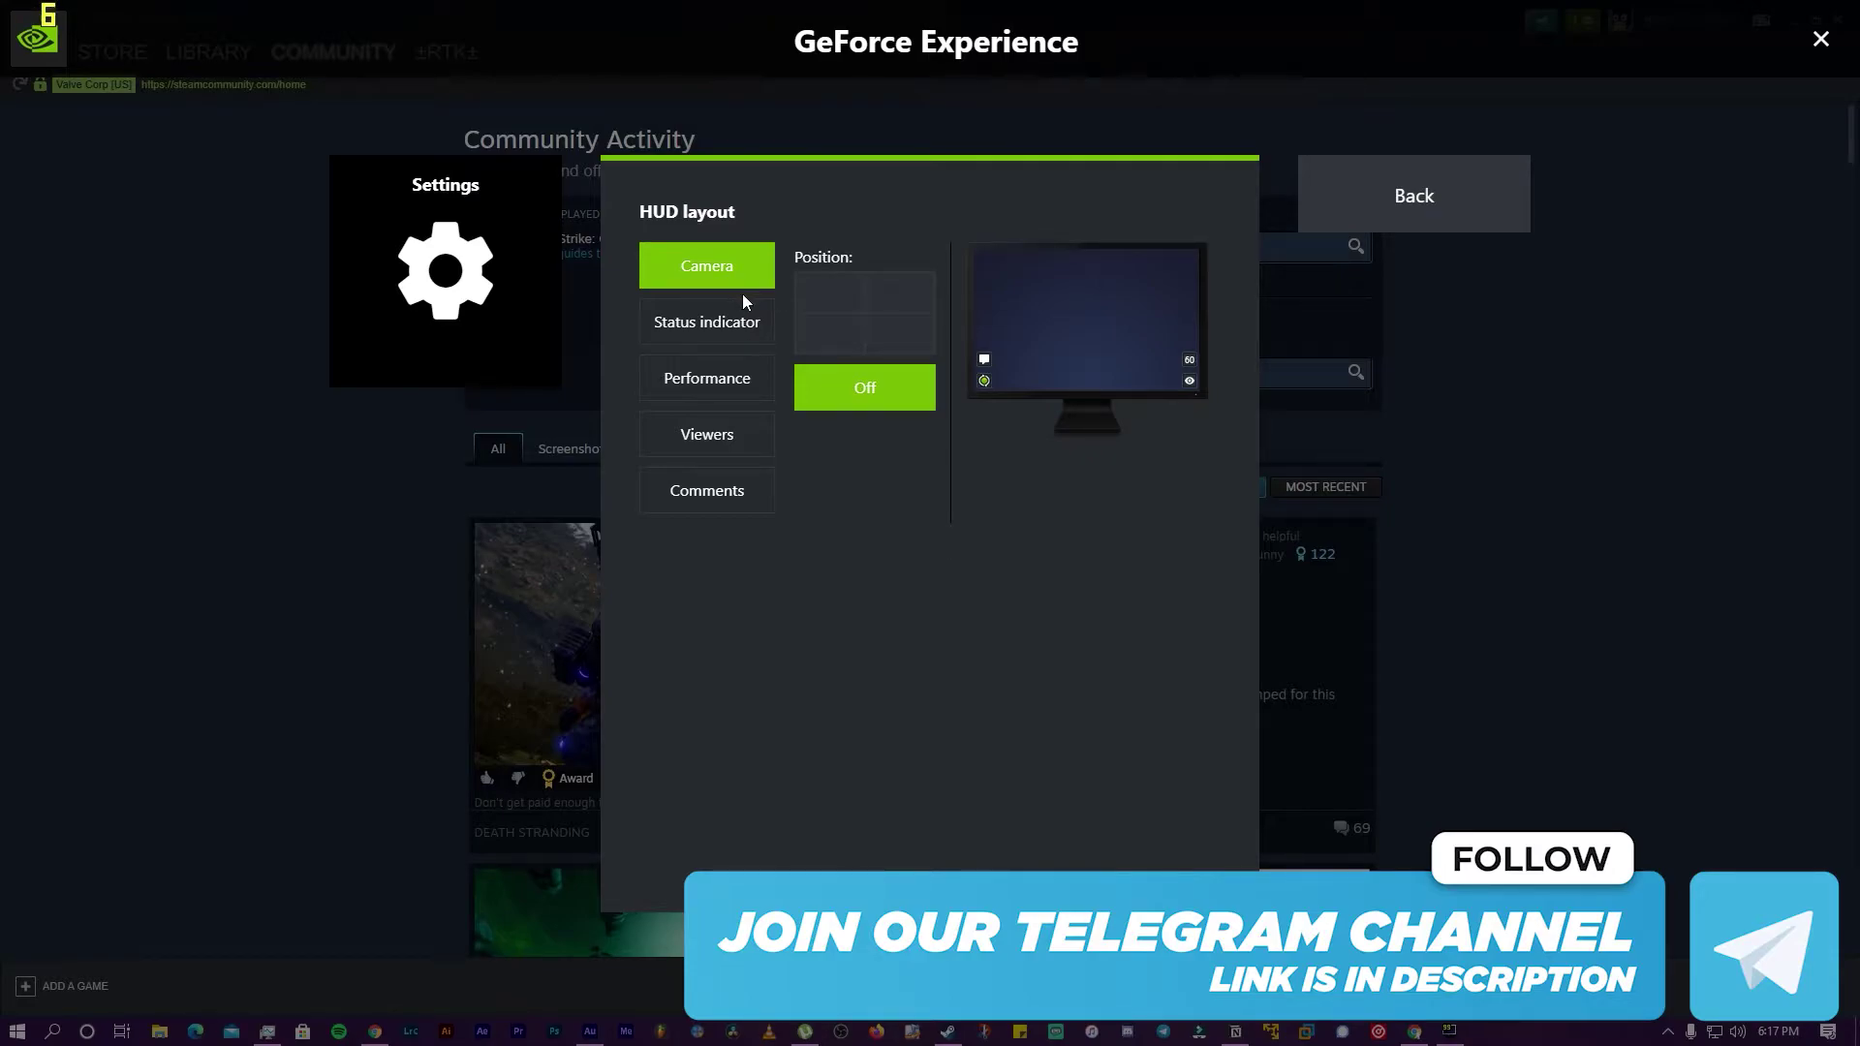
Try different corners for the FPS performance counter, settle on the bottom-right corner, and close the GeForce Experience overlay
{"action": "left_click", "coordinate": [719, 329]}
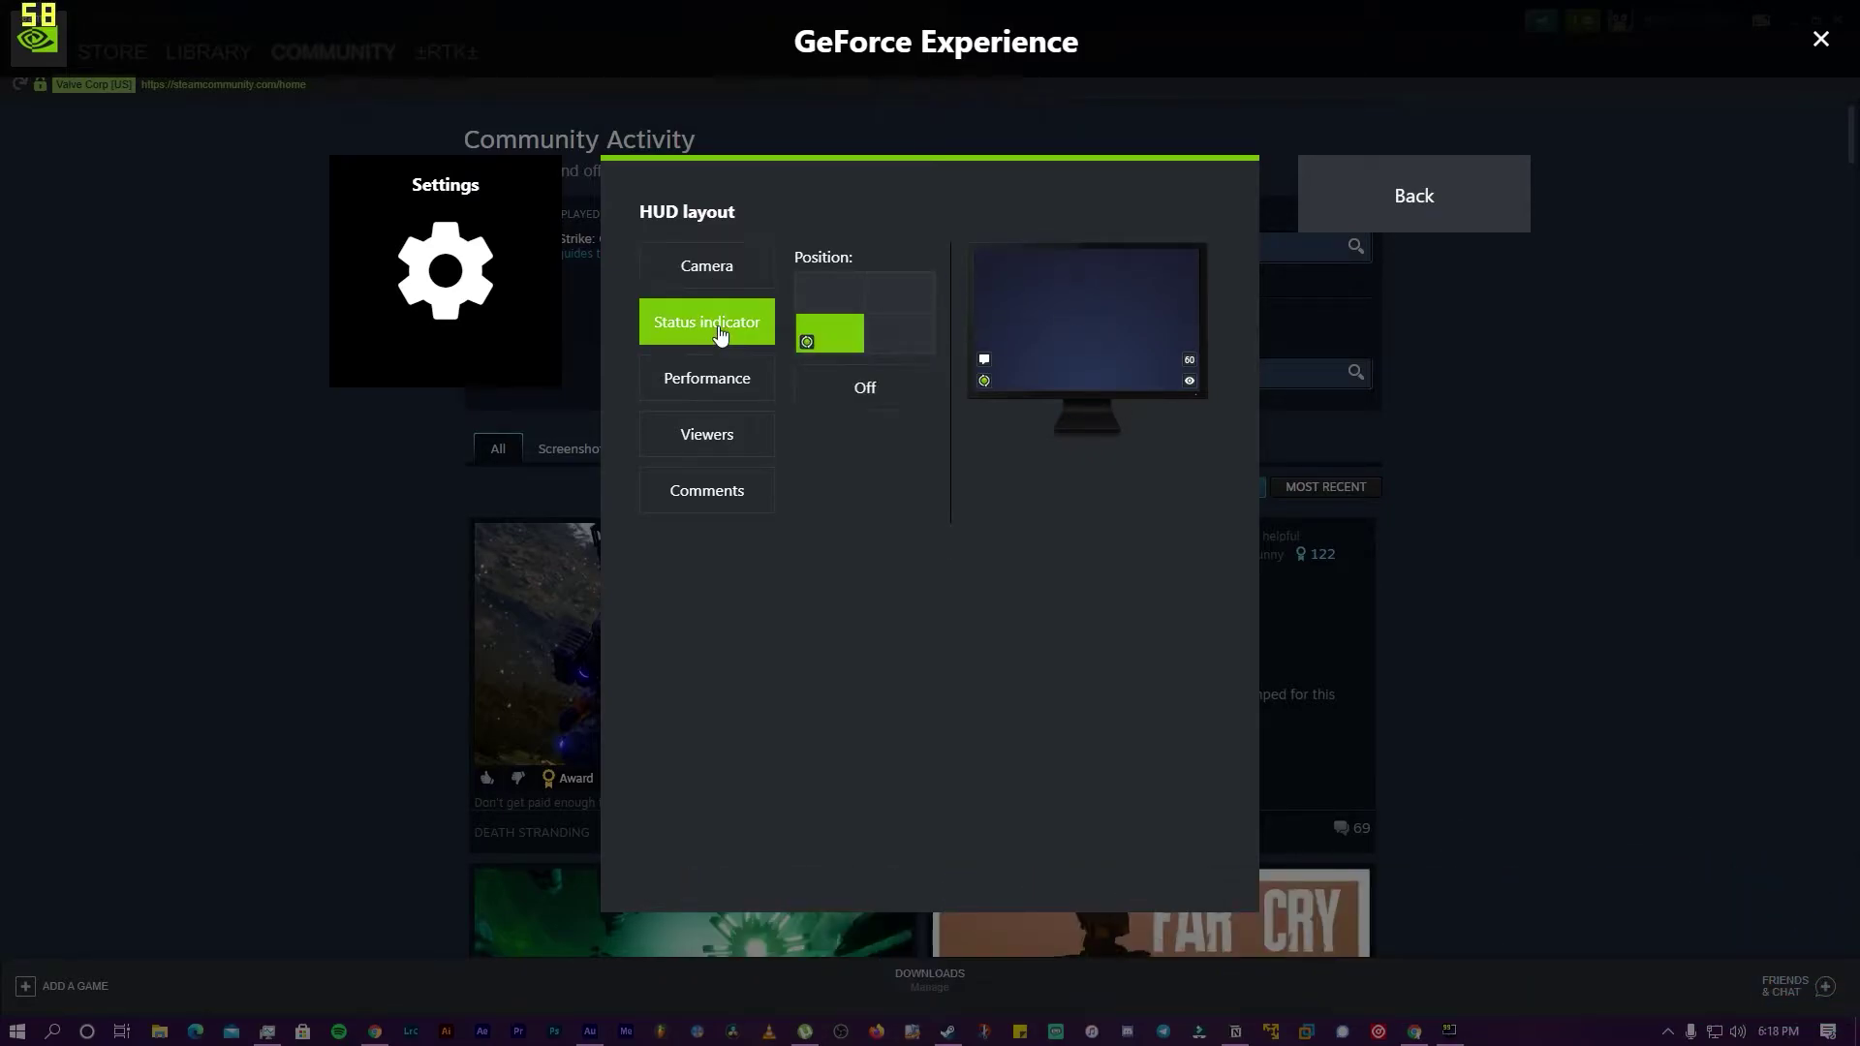
{"action": "left_click", "coordinate": [763, 383]}
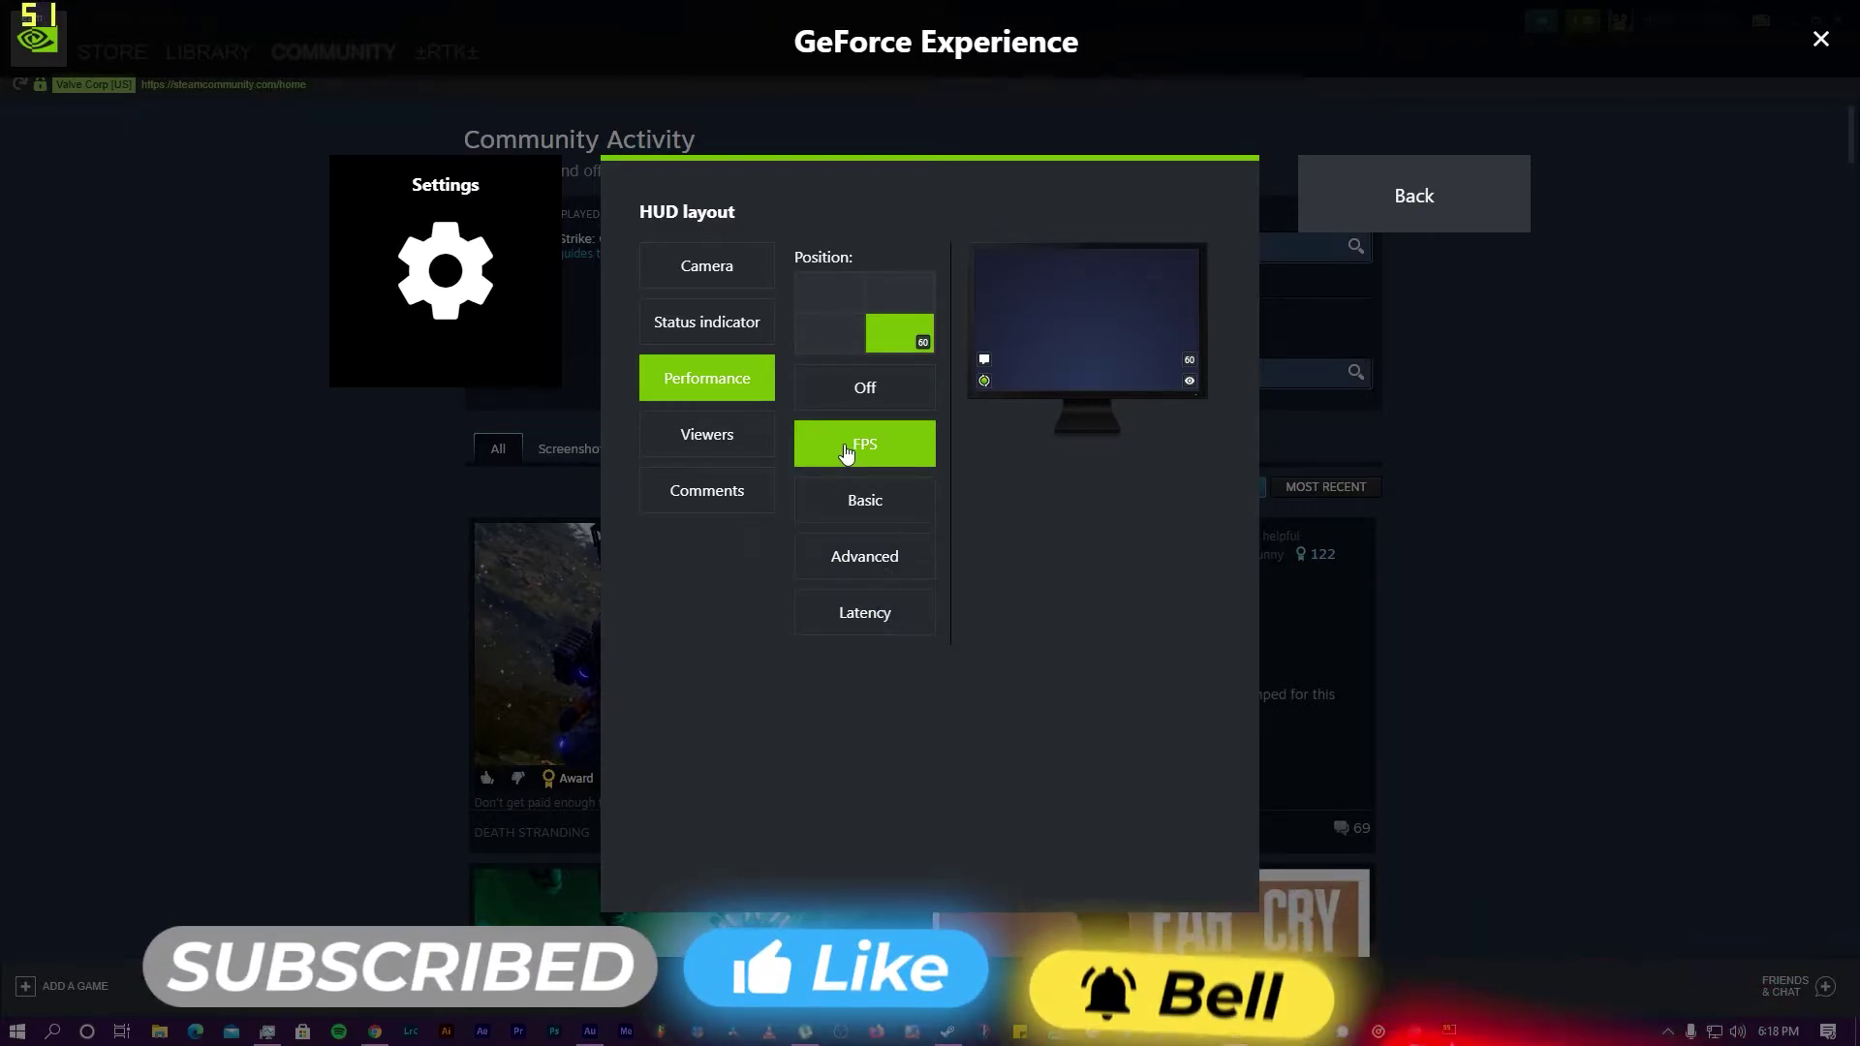
{"action": "left_click", "coordinate": [842, 300]}
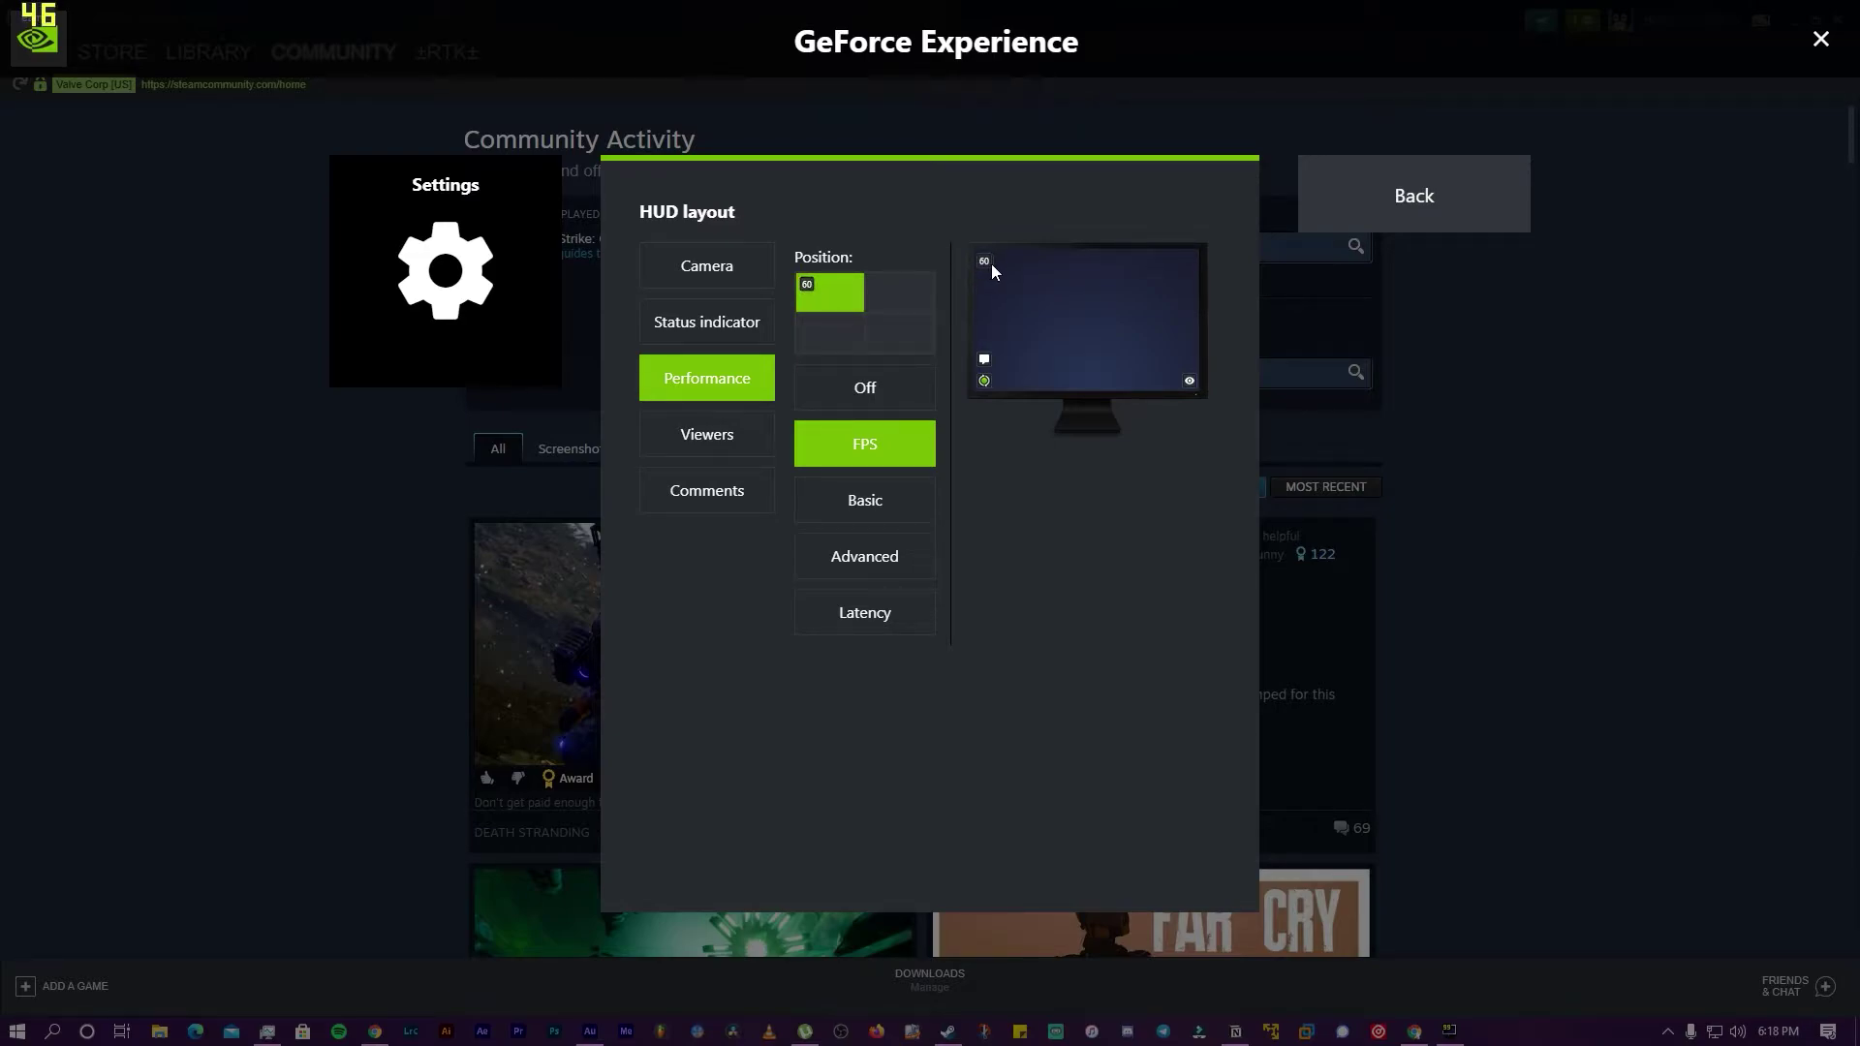
{"action": "left_click", "coordinate": [910, 296]}
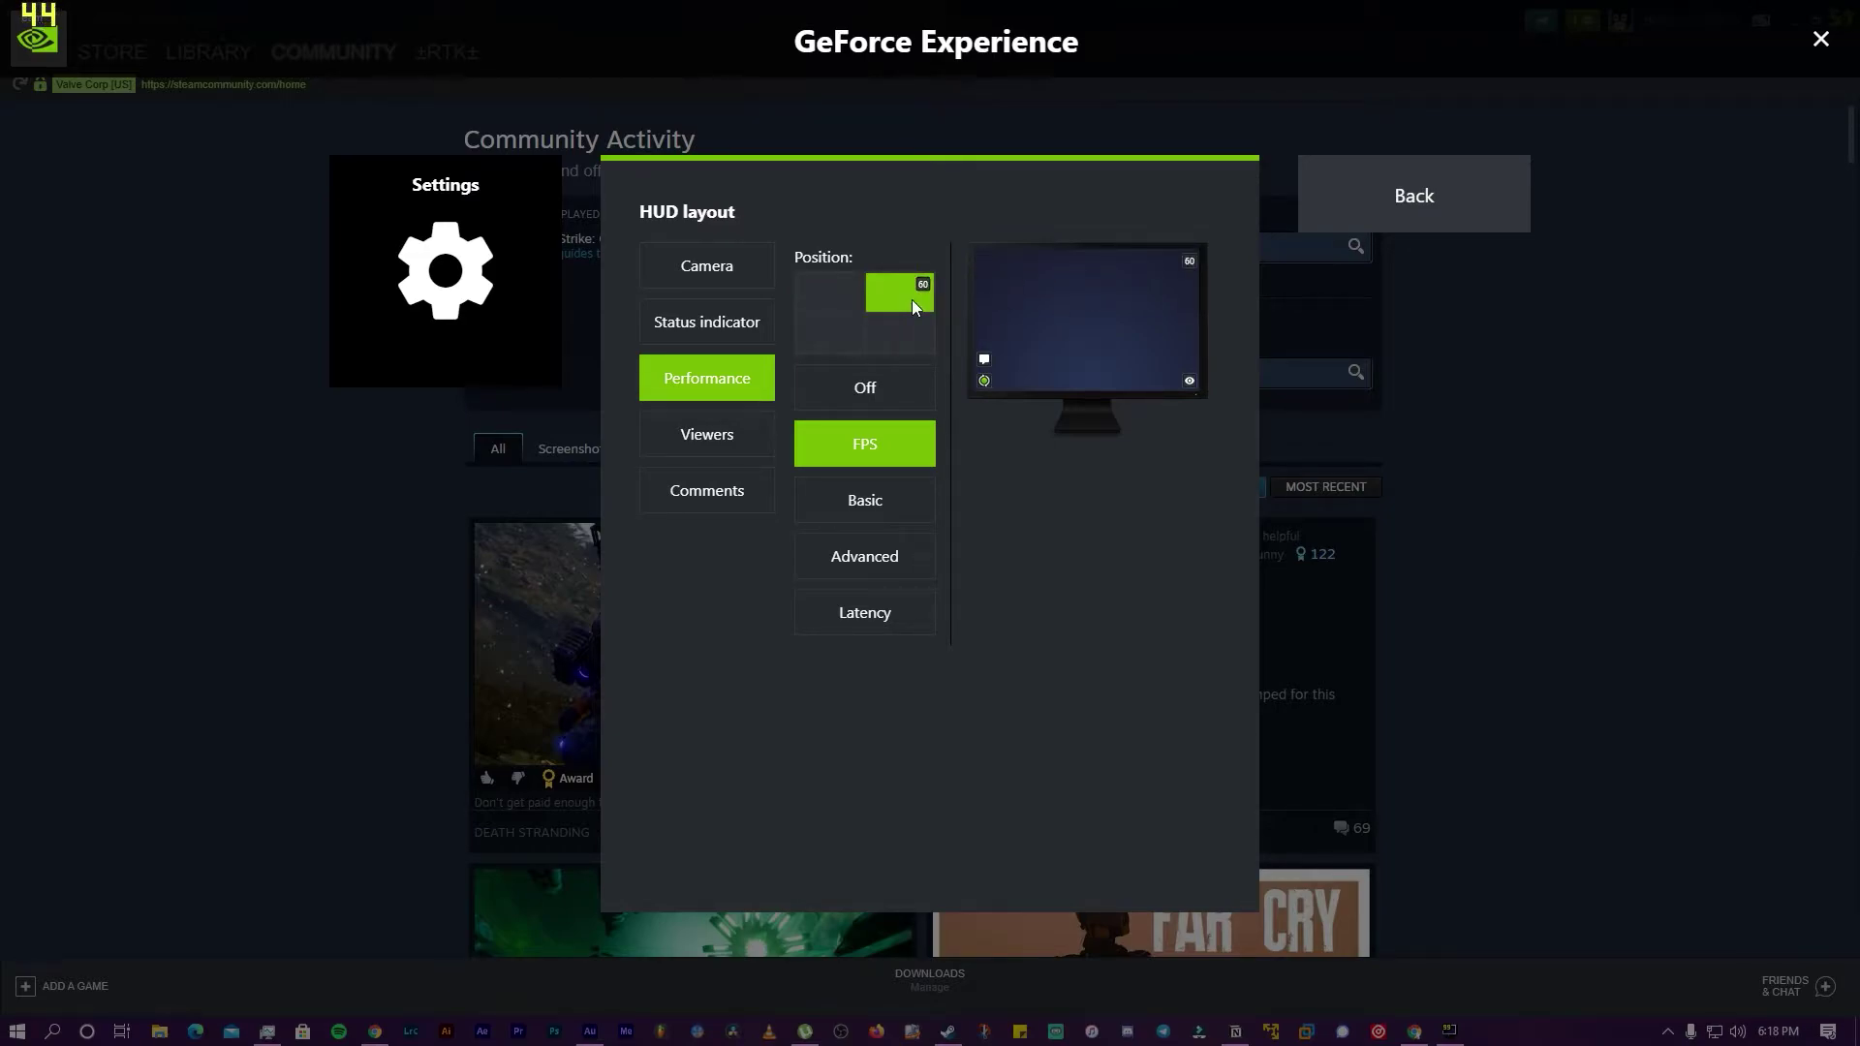
{"action": "left_click", "coordinate": [902, 349]}
{"action": "left_click", "coordinate": [840, 351]}
{"action": "left_click", "coordinate": [831, 294]}
{"action": "left_click", "coordinate": [893, 339]}
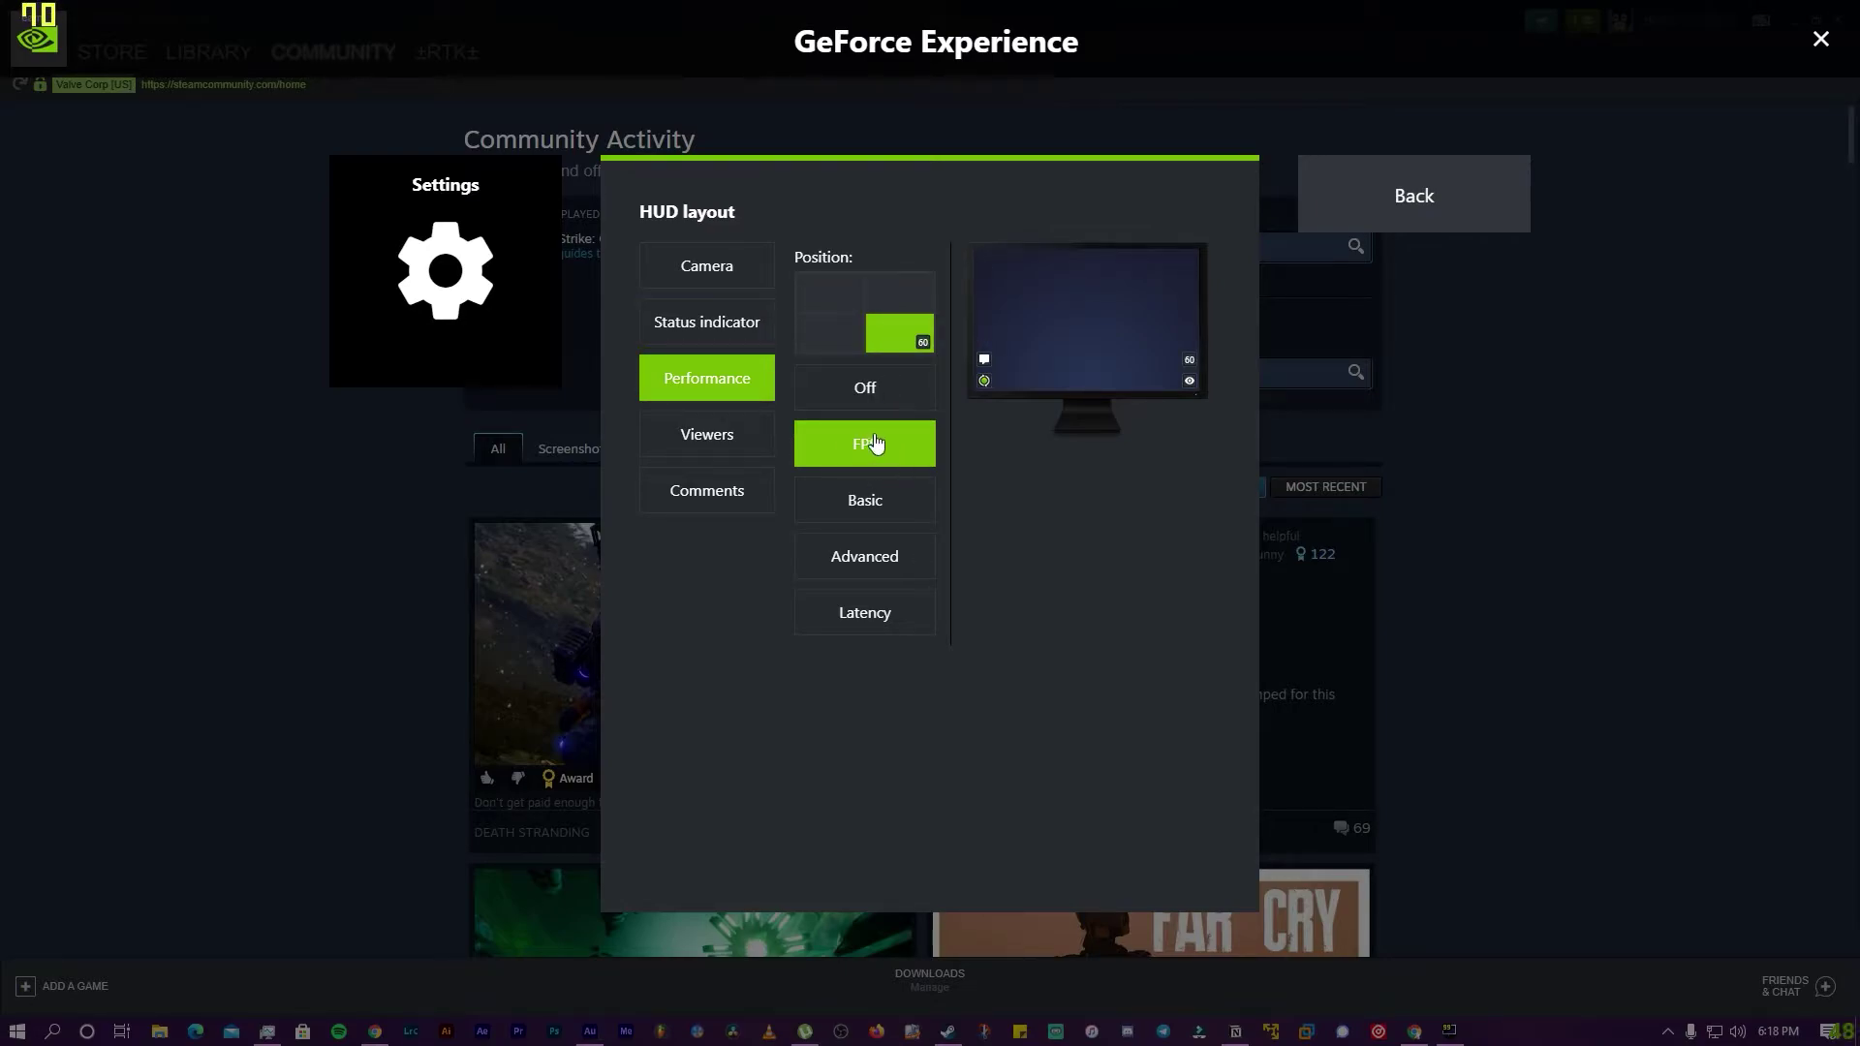
{"action": "left_click", "coordinate": [1395, 217]}
{"action": "left_click", "coordinate": [1381, 208]}
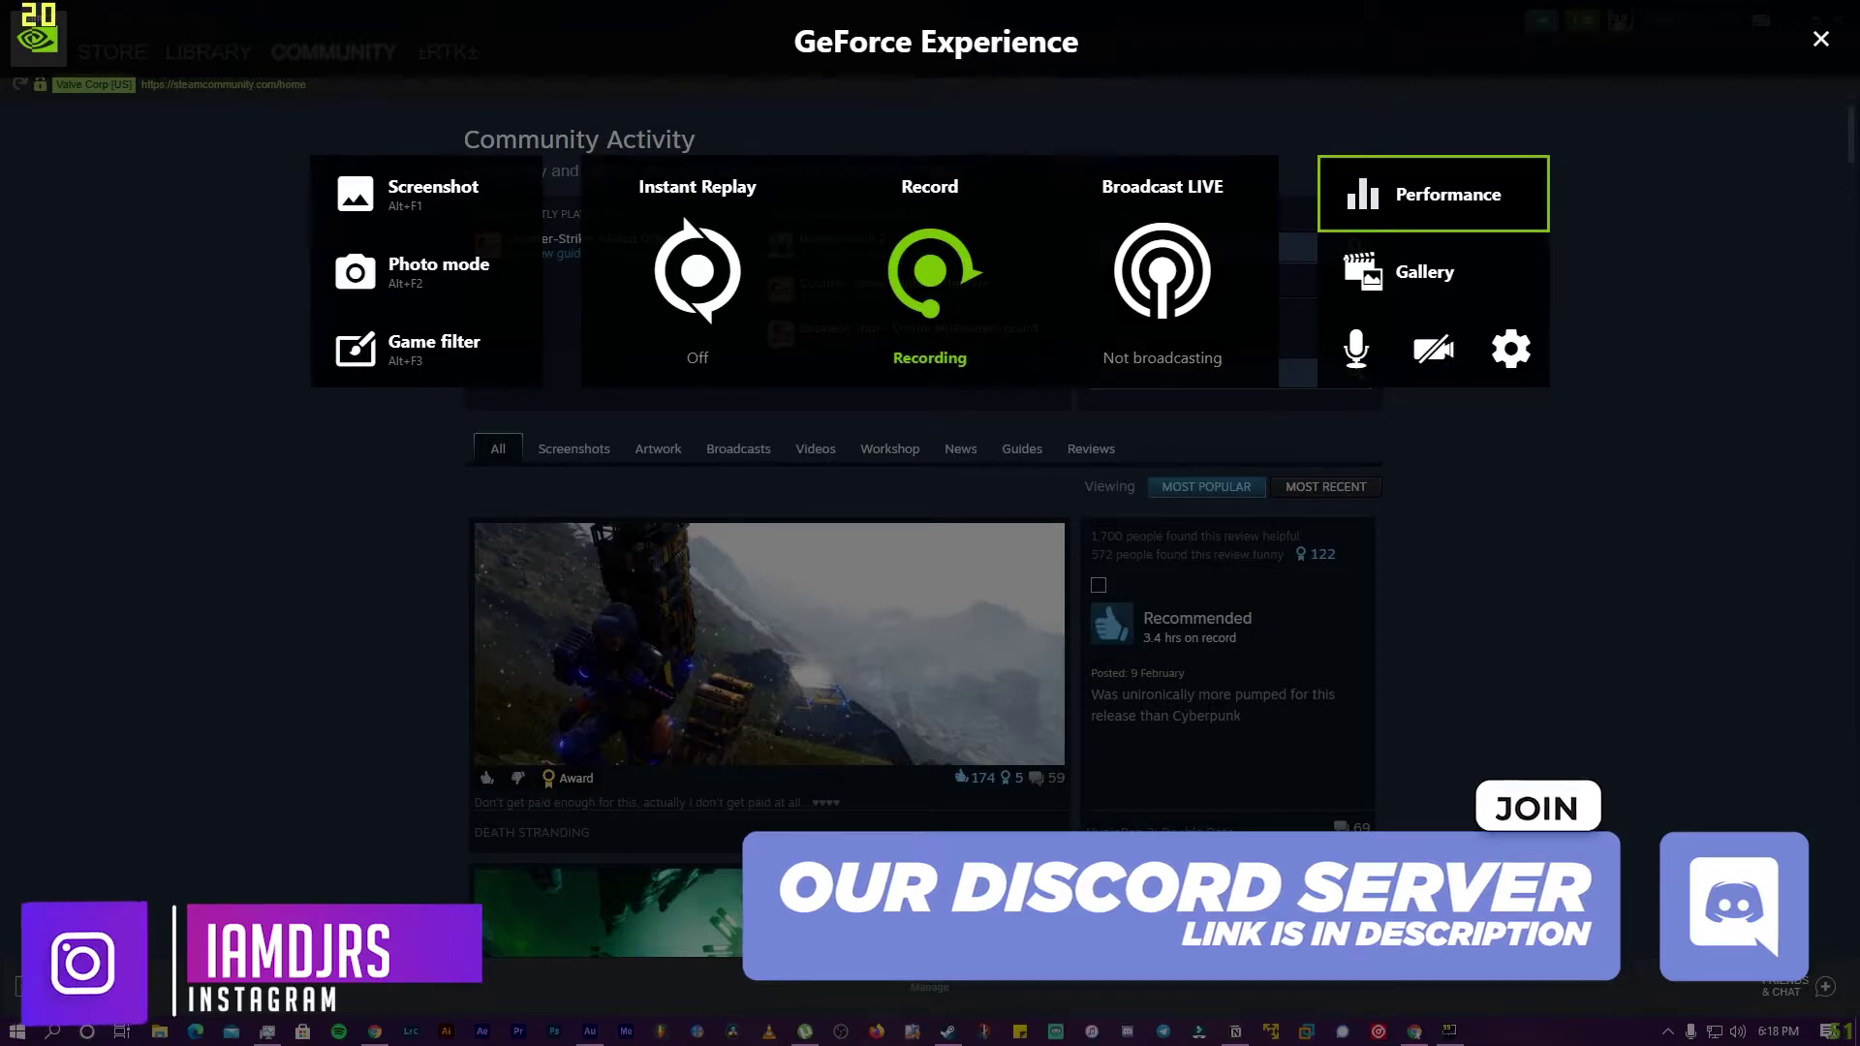
{"action": "left_click", "coordinate": [1820, 41]}
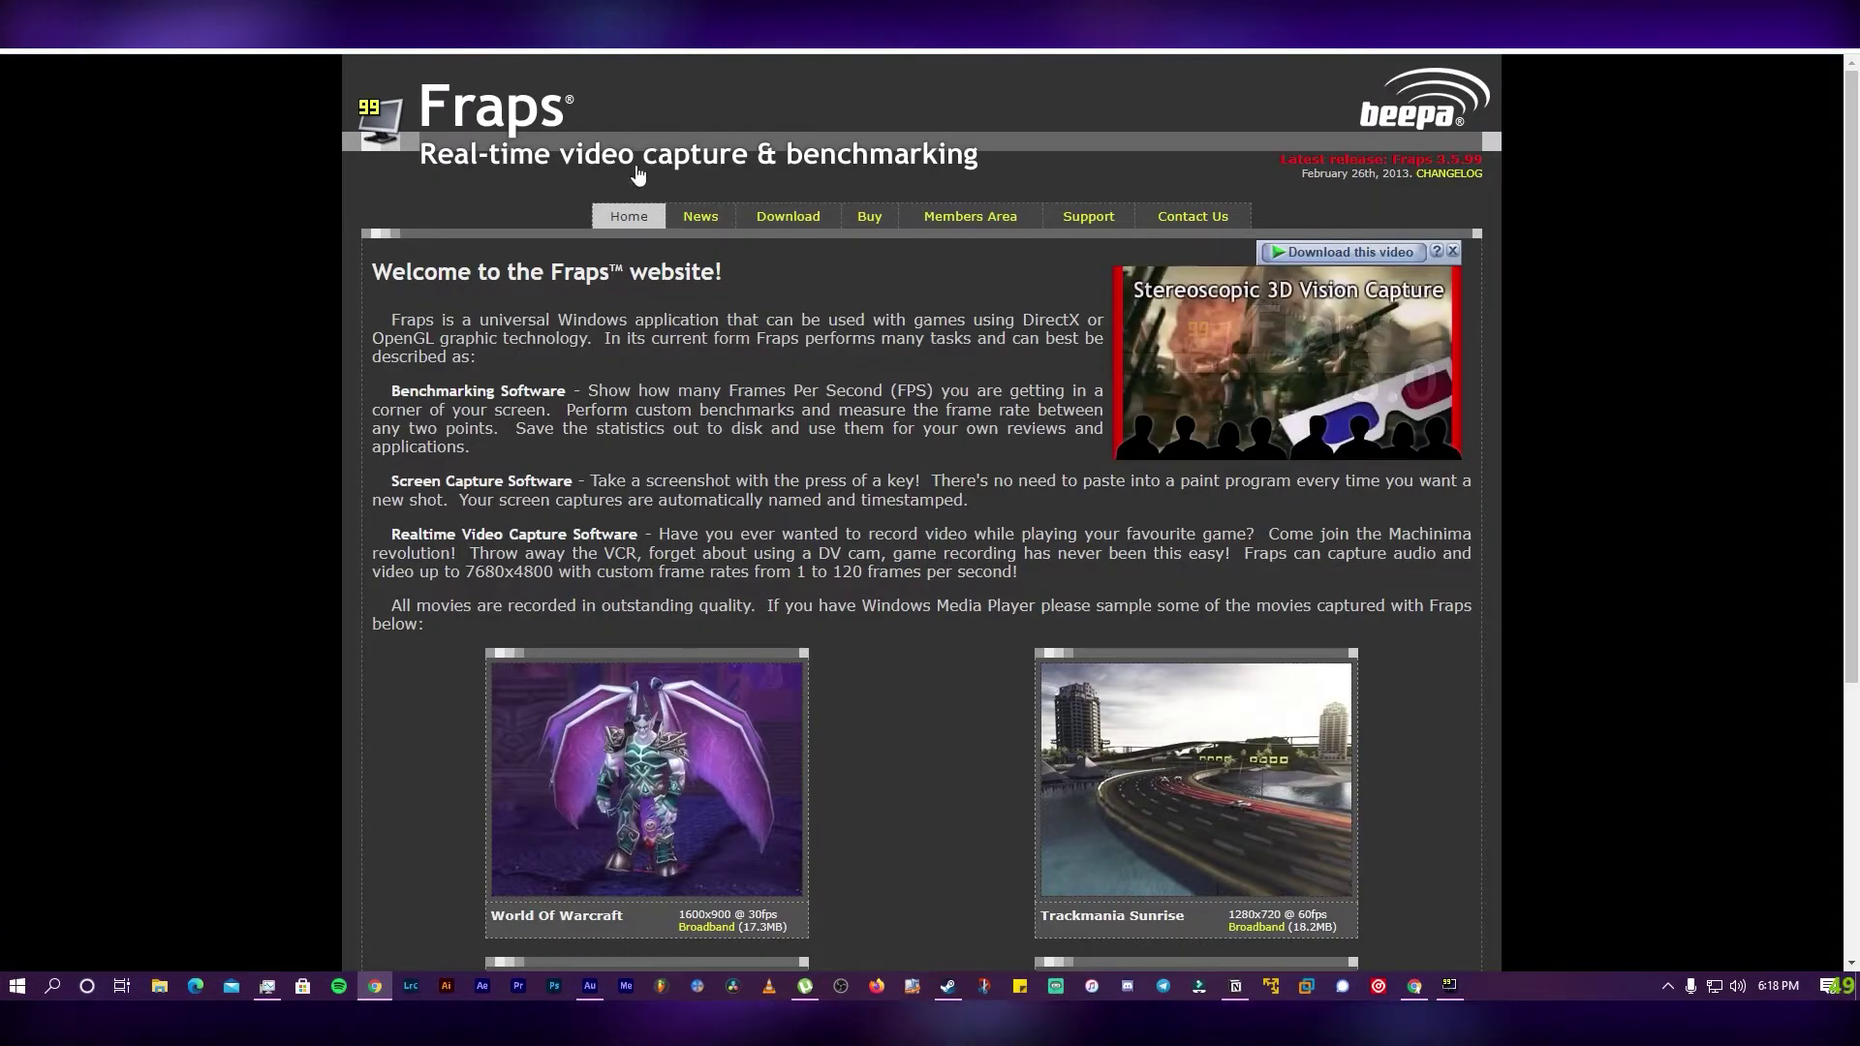
Look through the Fraps website's home page and open its download page
{"action": "scroll", "coordinate": [673, 497], "scroll_direction": "down", "scroll_amount": 4}
{"action": "scroll", "coordinate": [673, 497], "scroll_direction": "up", "scroll_amount": 4}
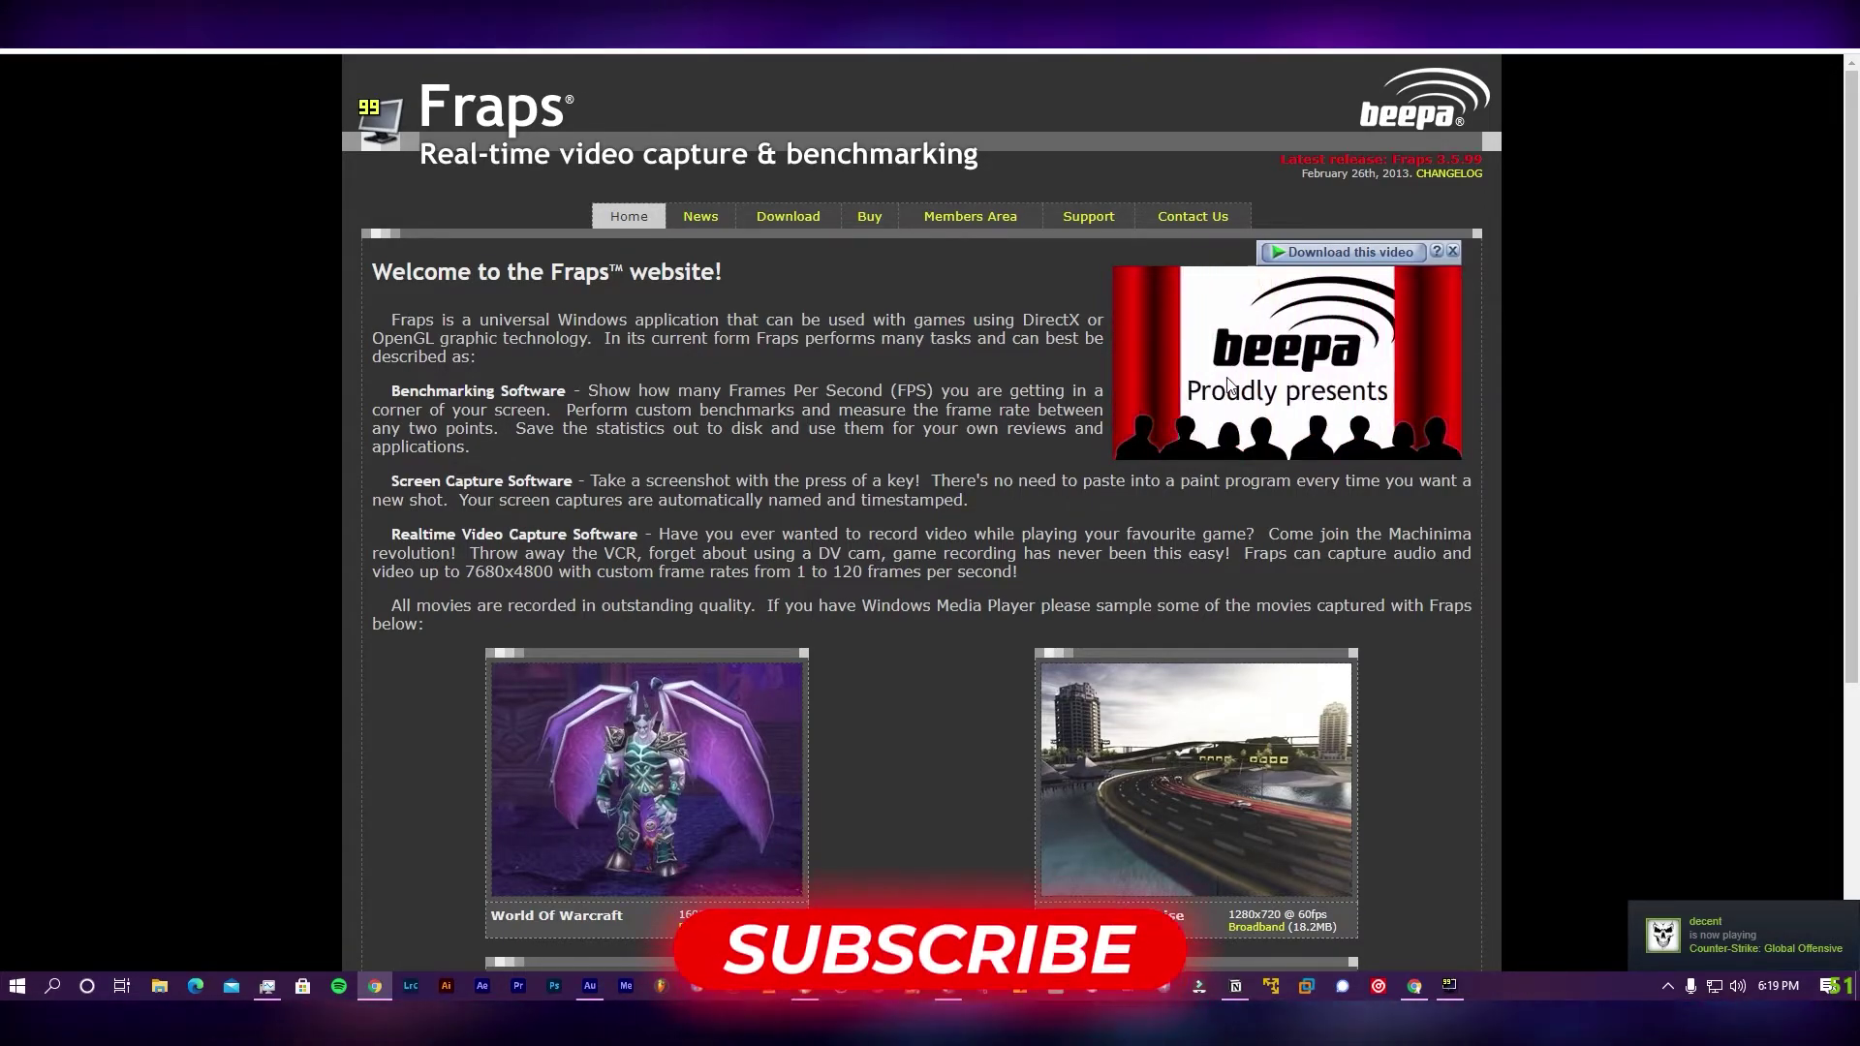
{"action": "left_click", "coordinate": [792, 215]}
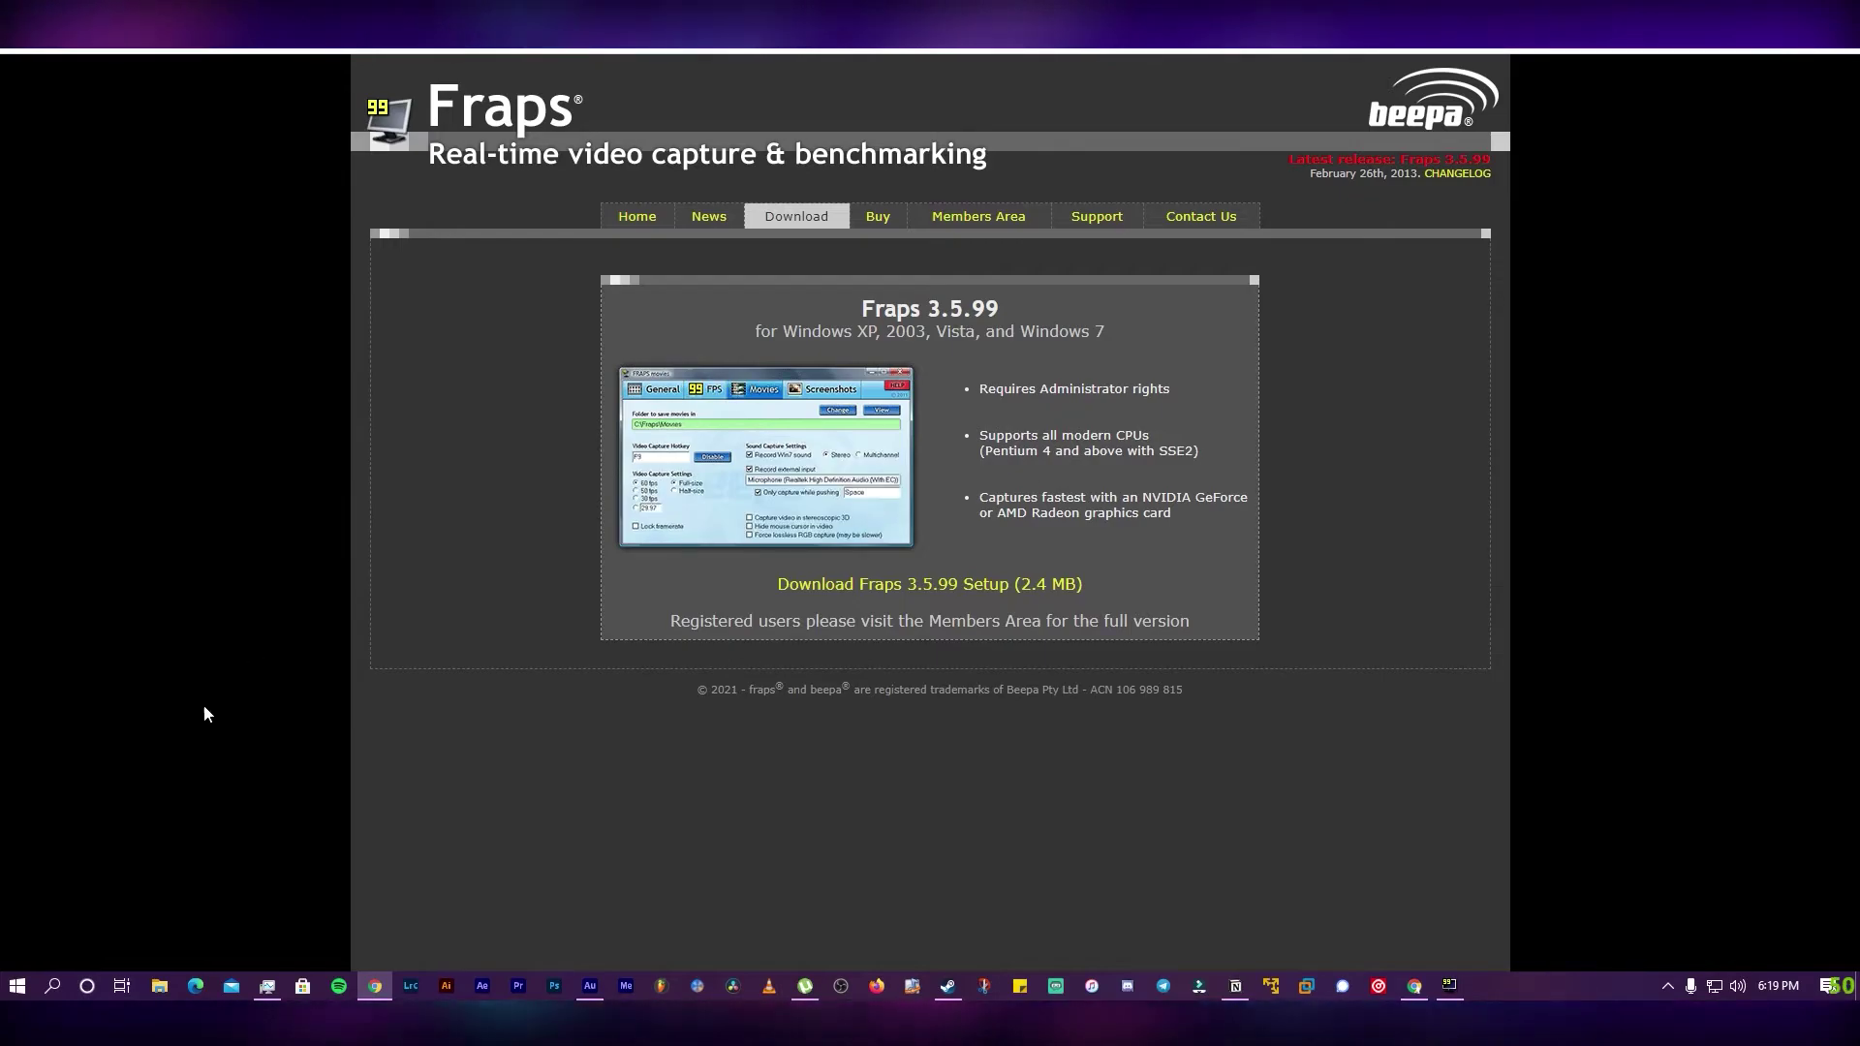
Switch to the Fraps program, view its FPS and Movies settings, and leave the Windows default apps page
{"action": "left_click", "coordinate": [1453, 991]}
{"action": "left_click_drag", "start_coordinate": [898, 331], "coordinate": [871, 296]}
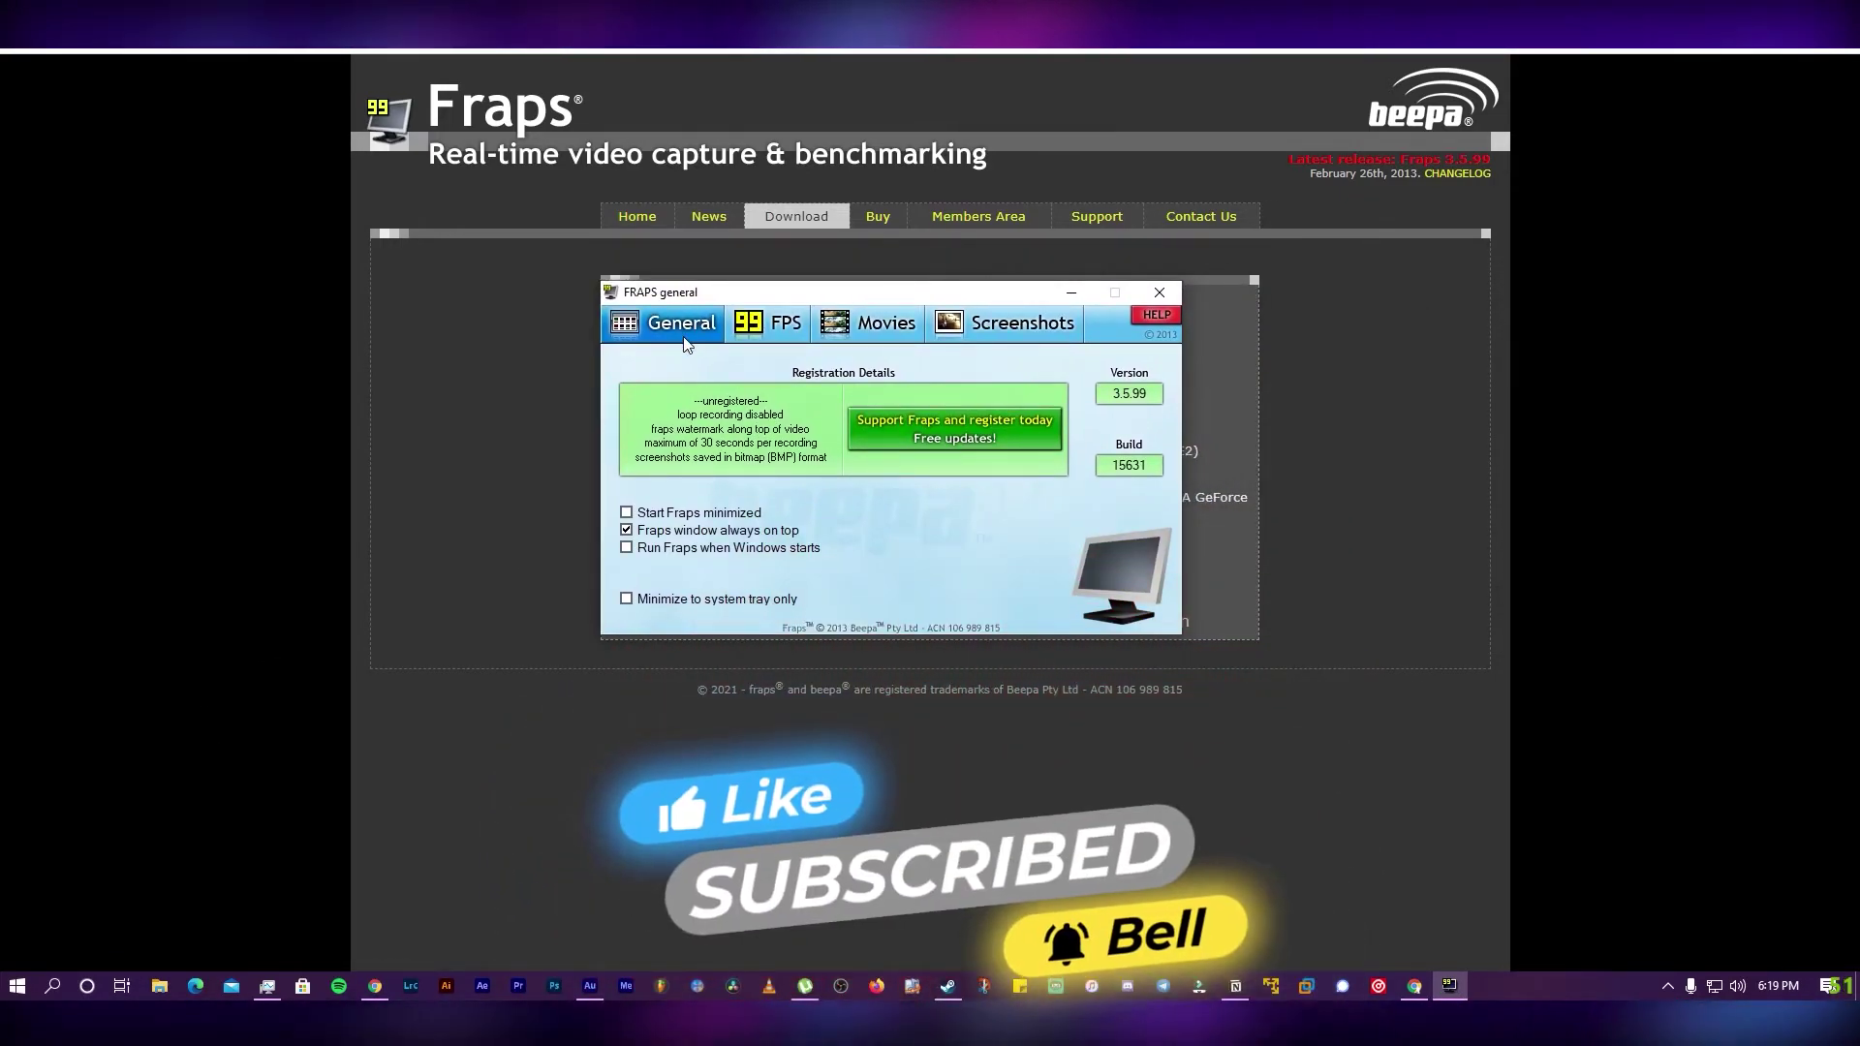
{"action": "left_click", "coordinate": [784, 326]}
{"action": "left_click", "coordinate": [877, 325]}
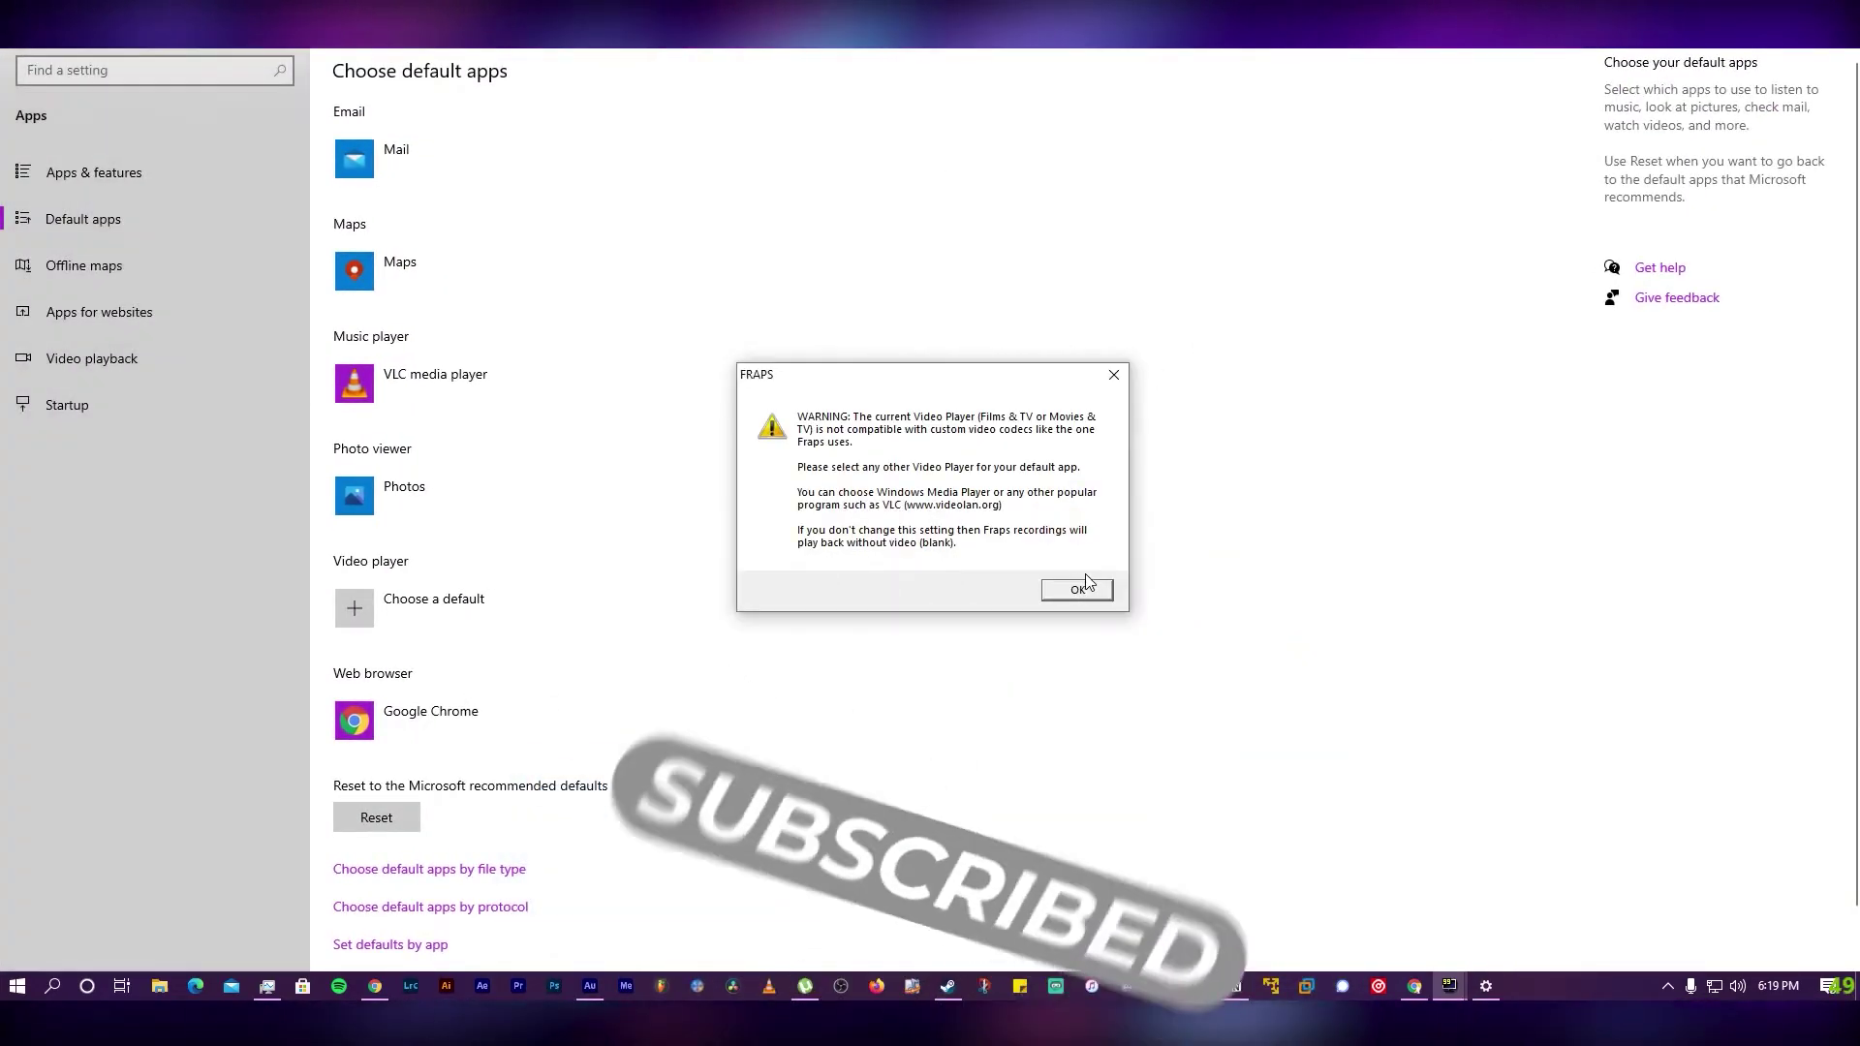
{"action": "left_click", "coordinate": [1353, 373]}
{"action": "key", "text": "alt+Tab"}
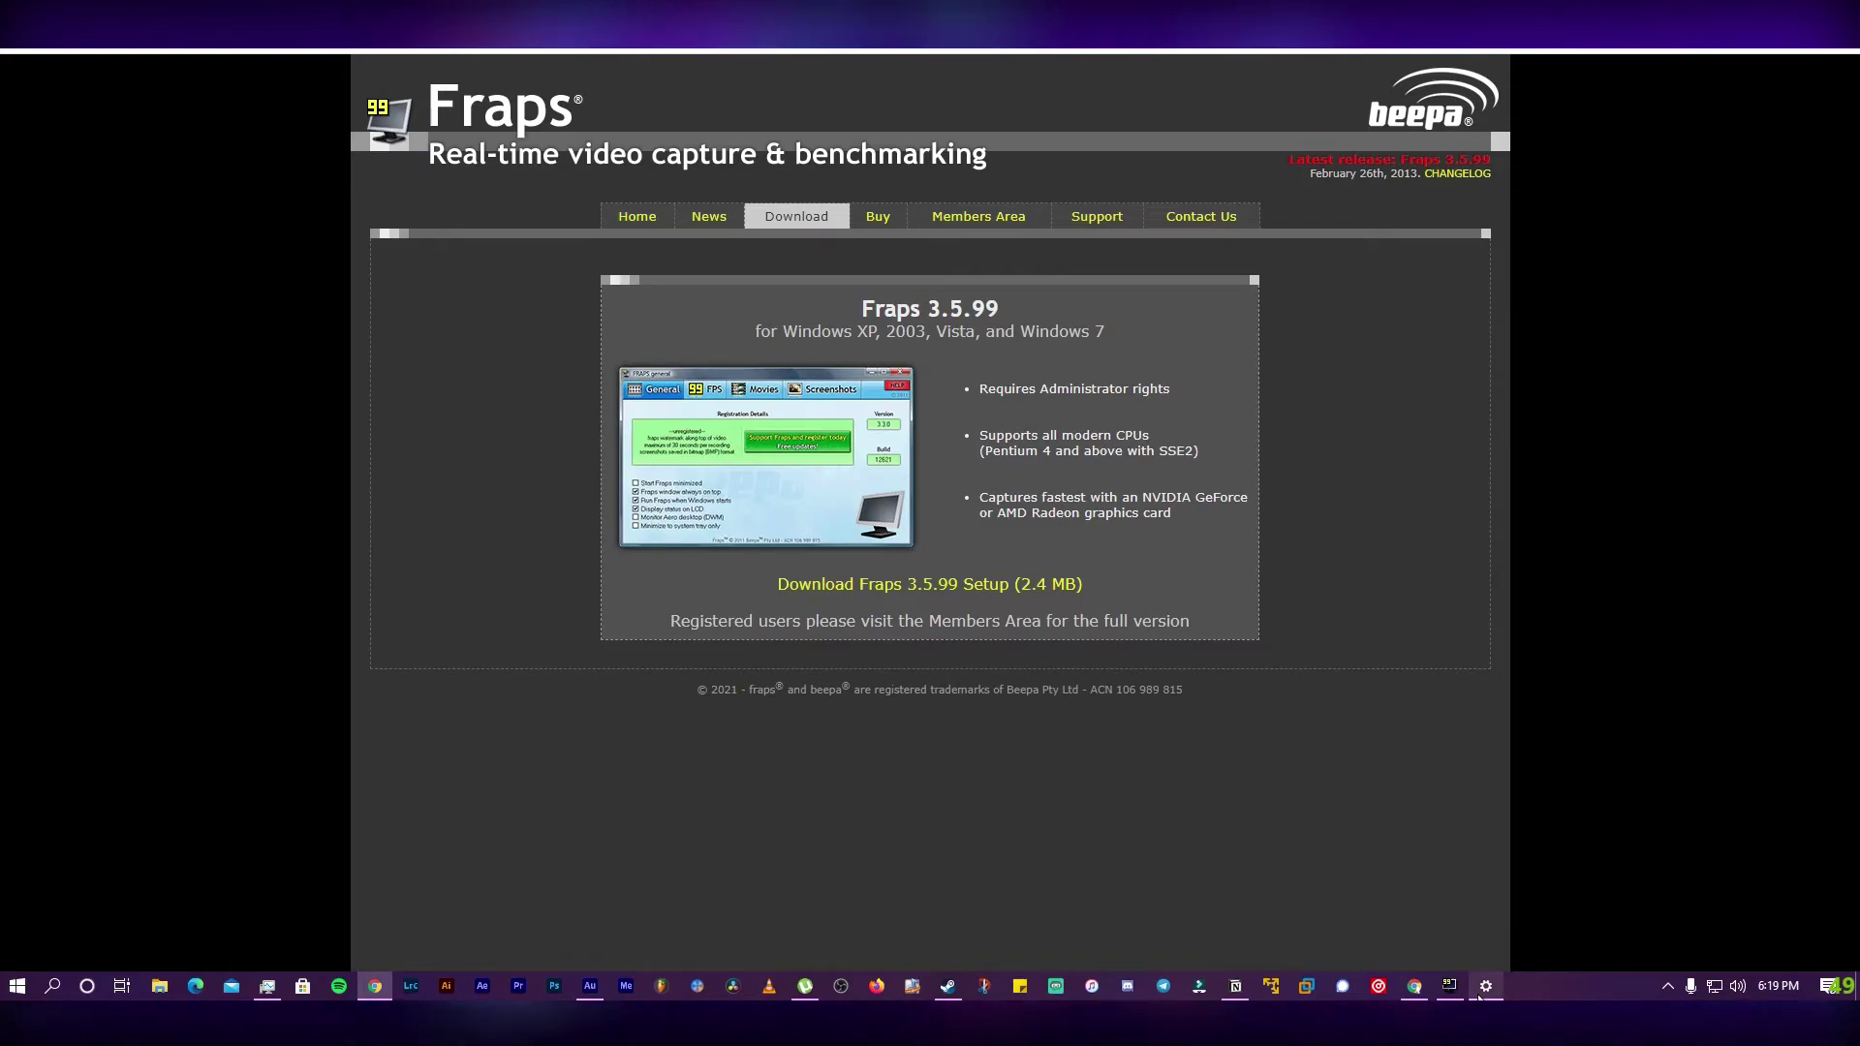
Bring the Fraps window back, review its Screenshots, FPS and General settings, and minimize it
{"action": "left_click", "coordinate": [1449, 987]}
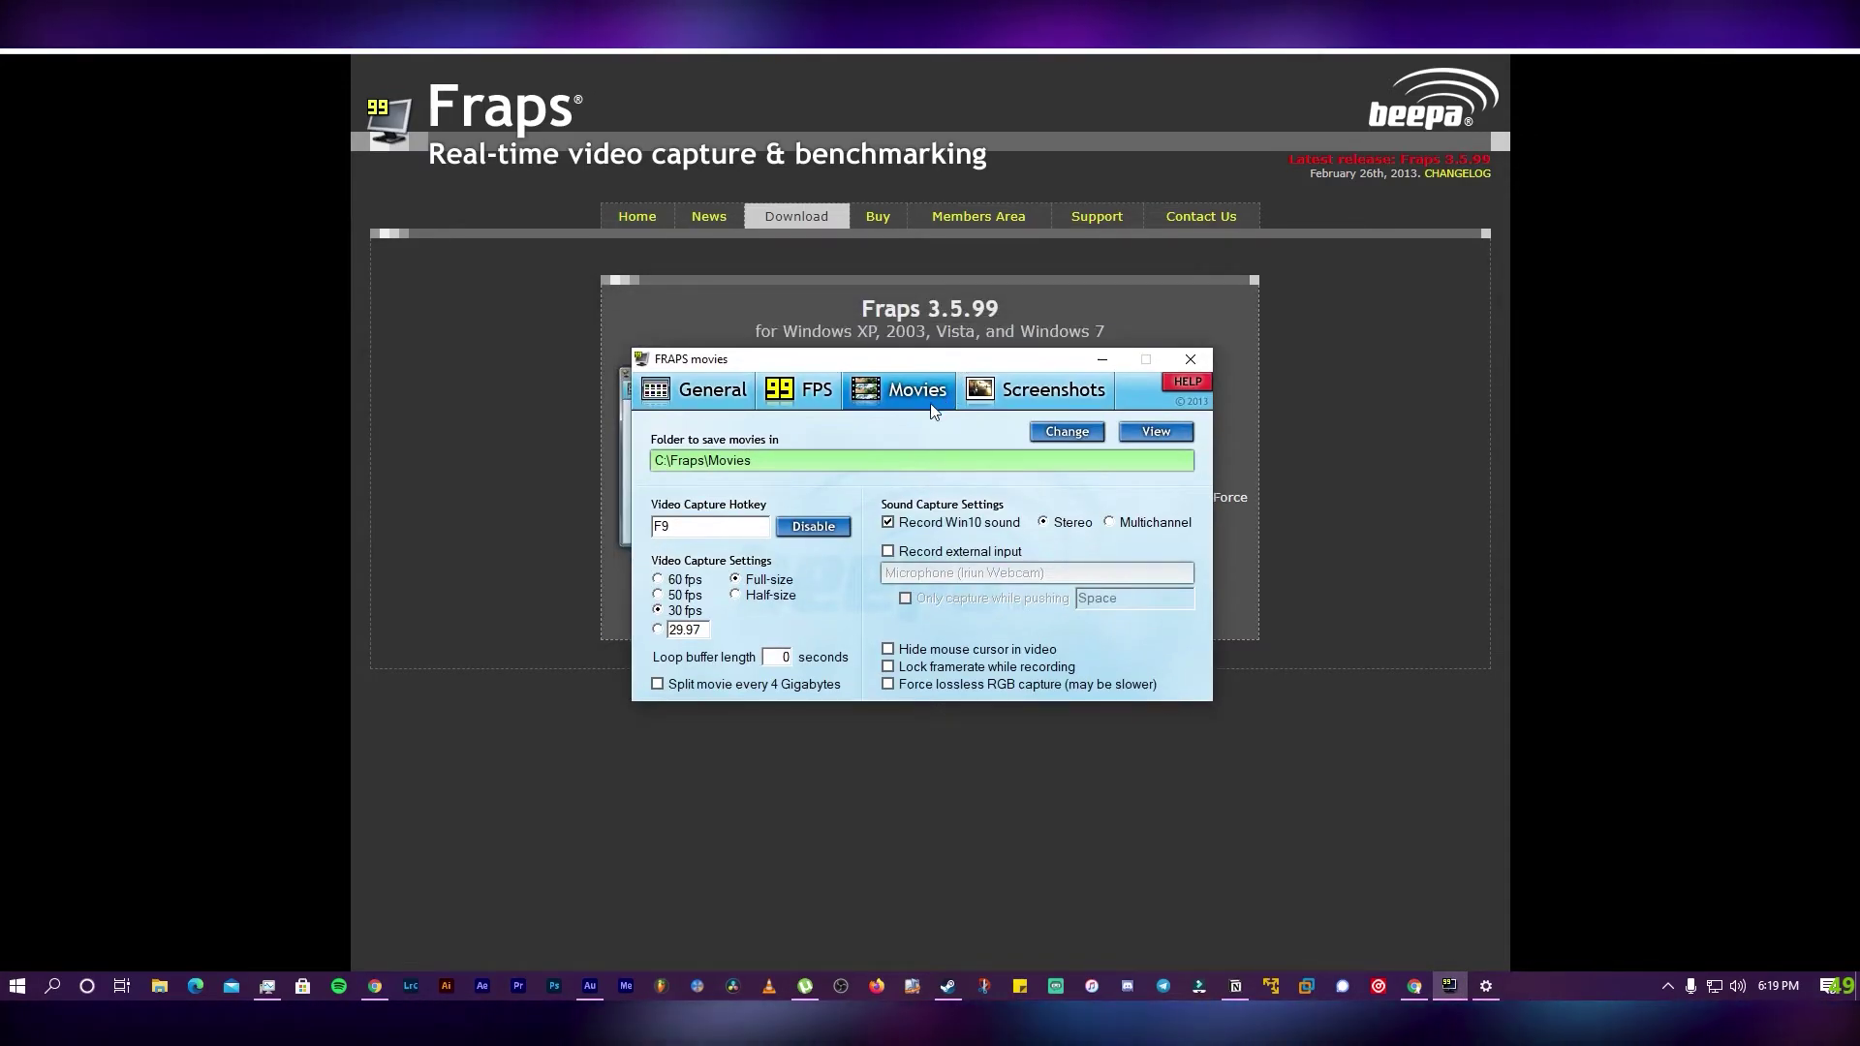
{"action": "left_click", "coordinate": [1012, 391]}
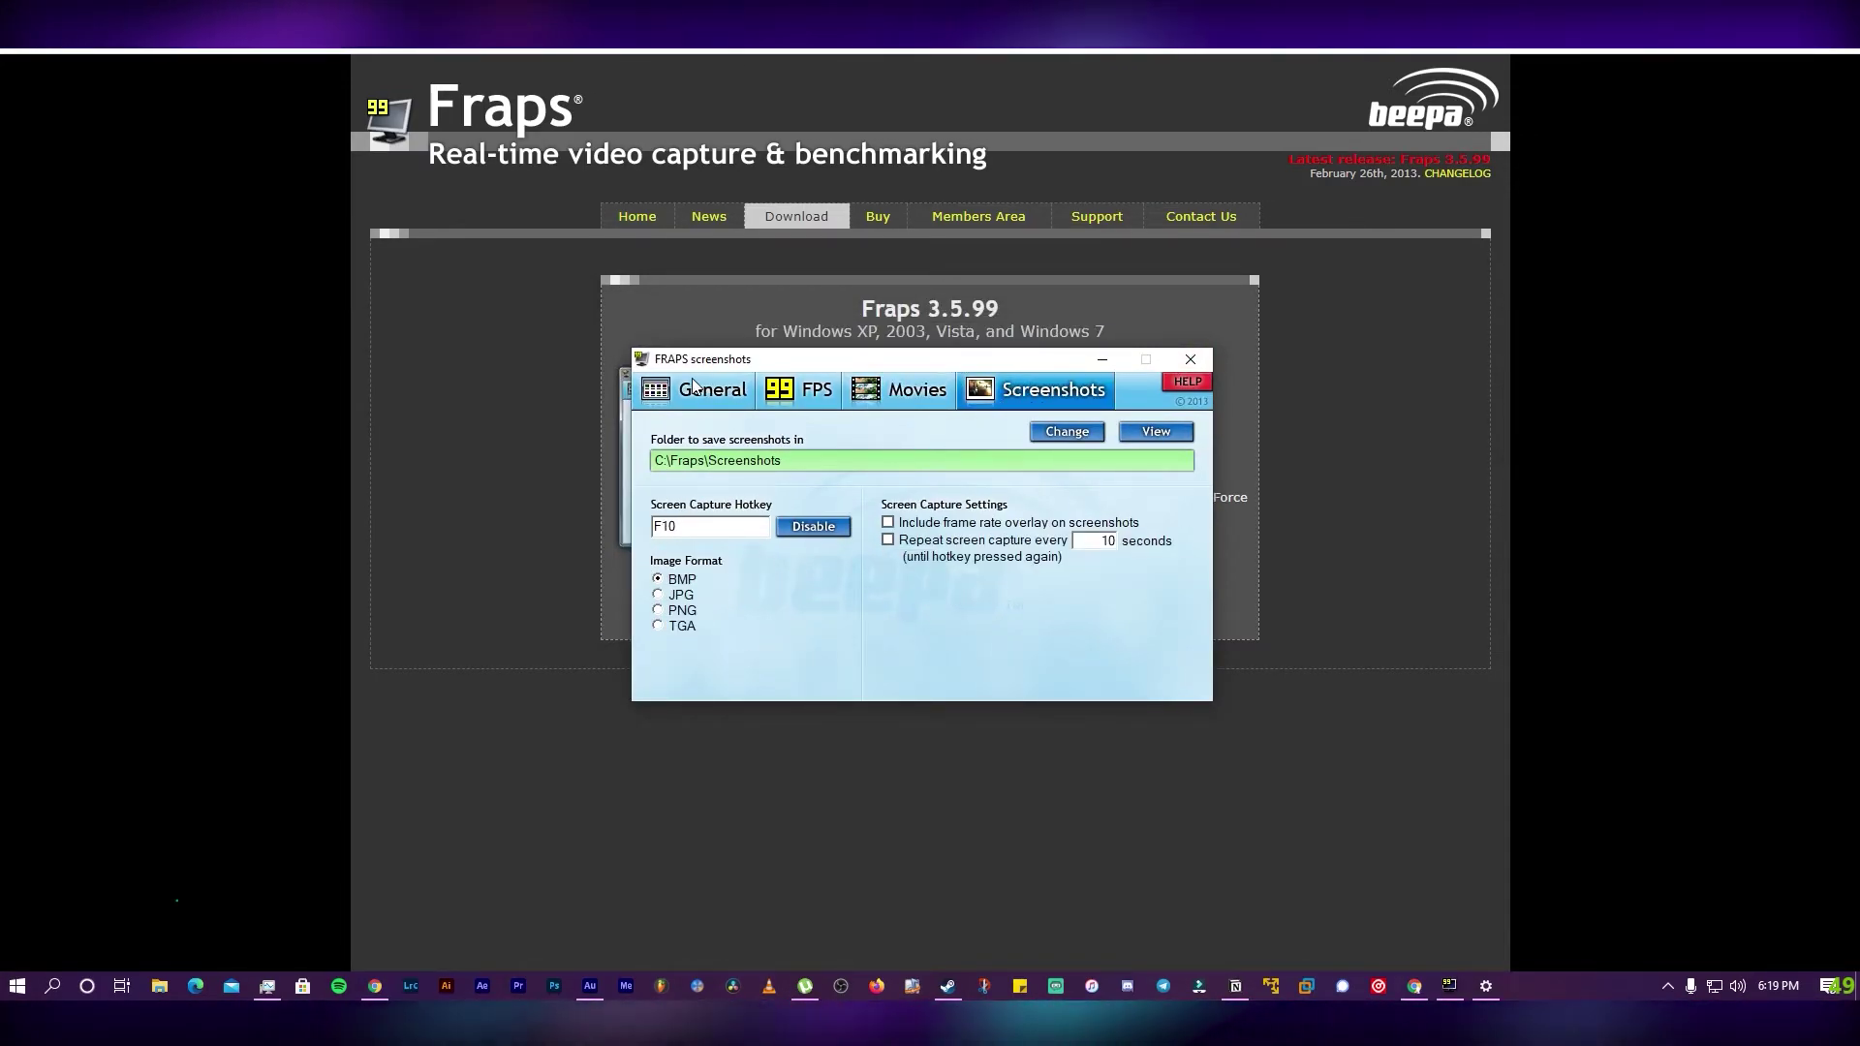
{"action": "left_click", "coordinate": [795, 397]}
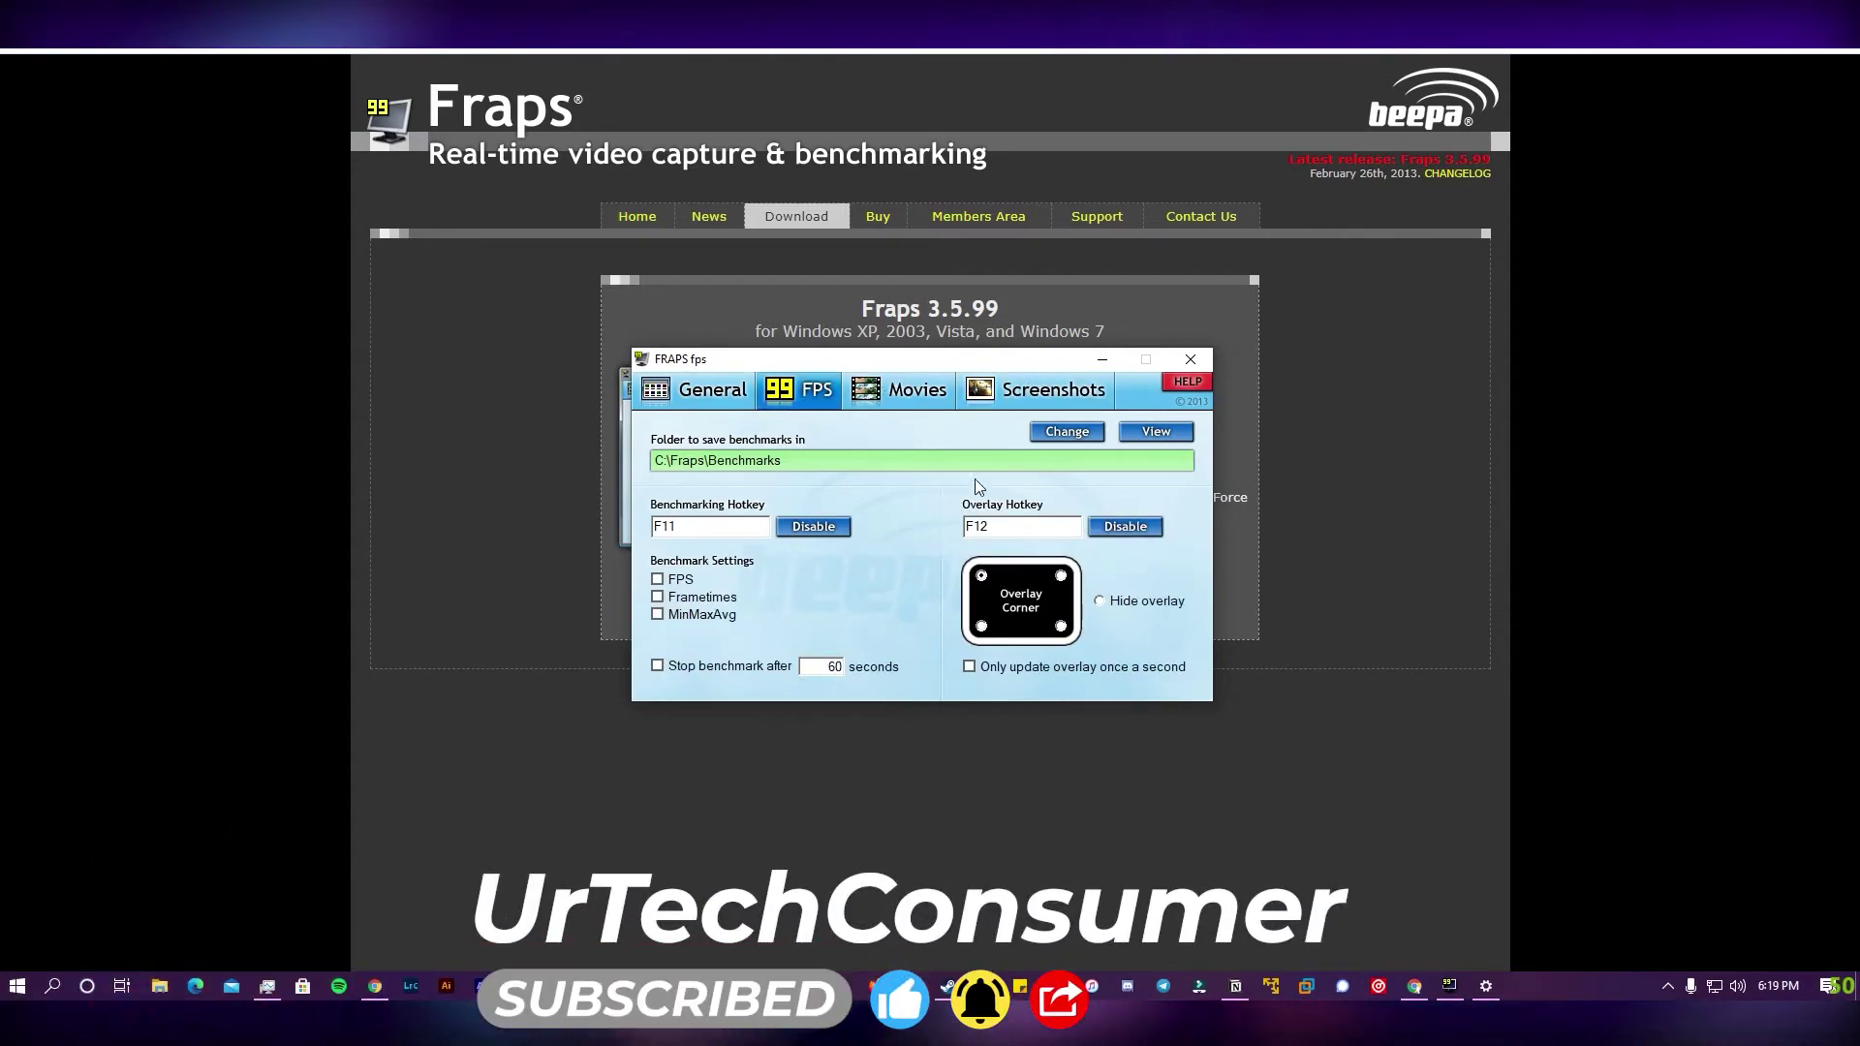
{"action": "left_click", "coordinate": [700, 390]}
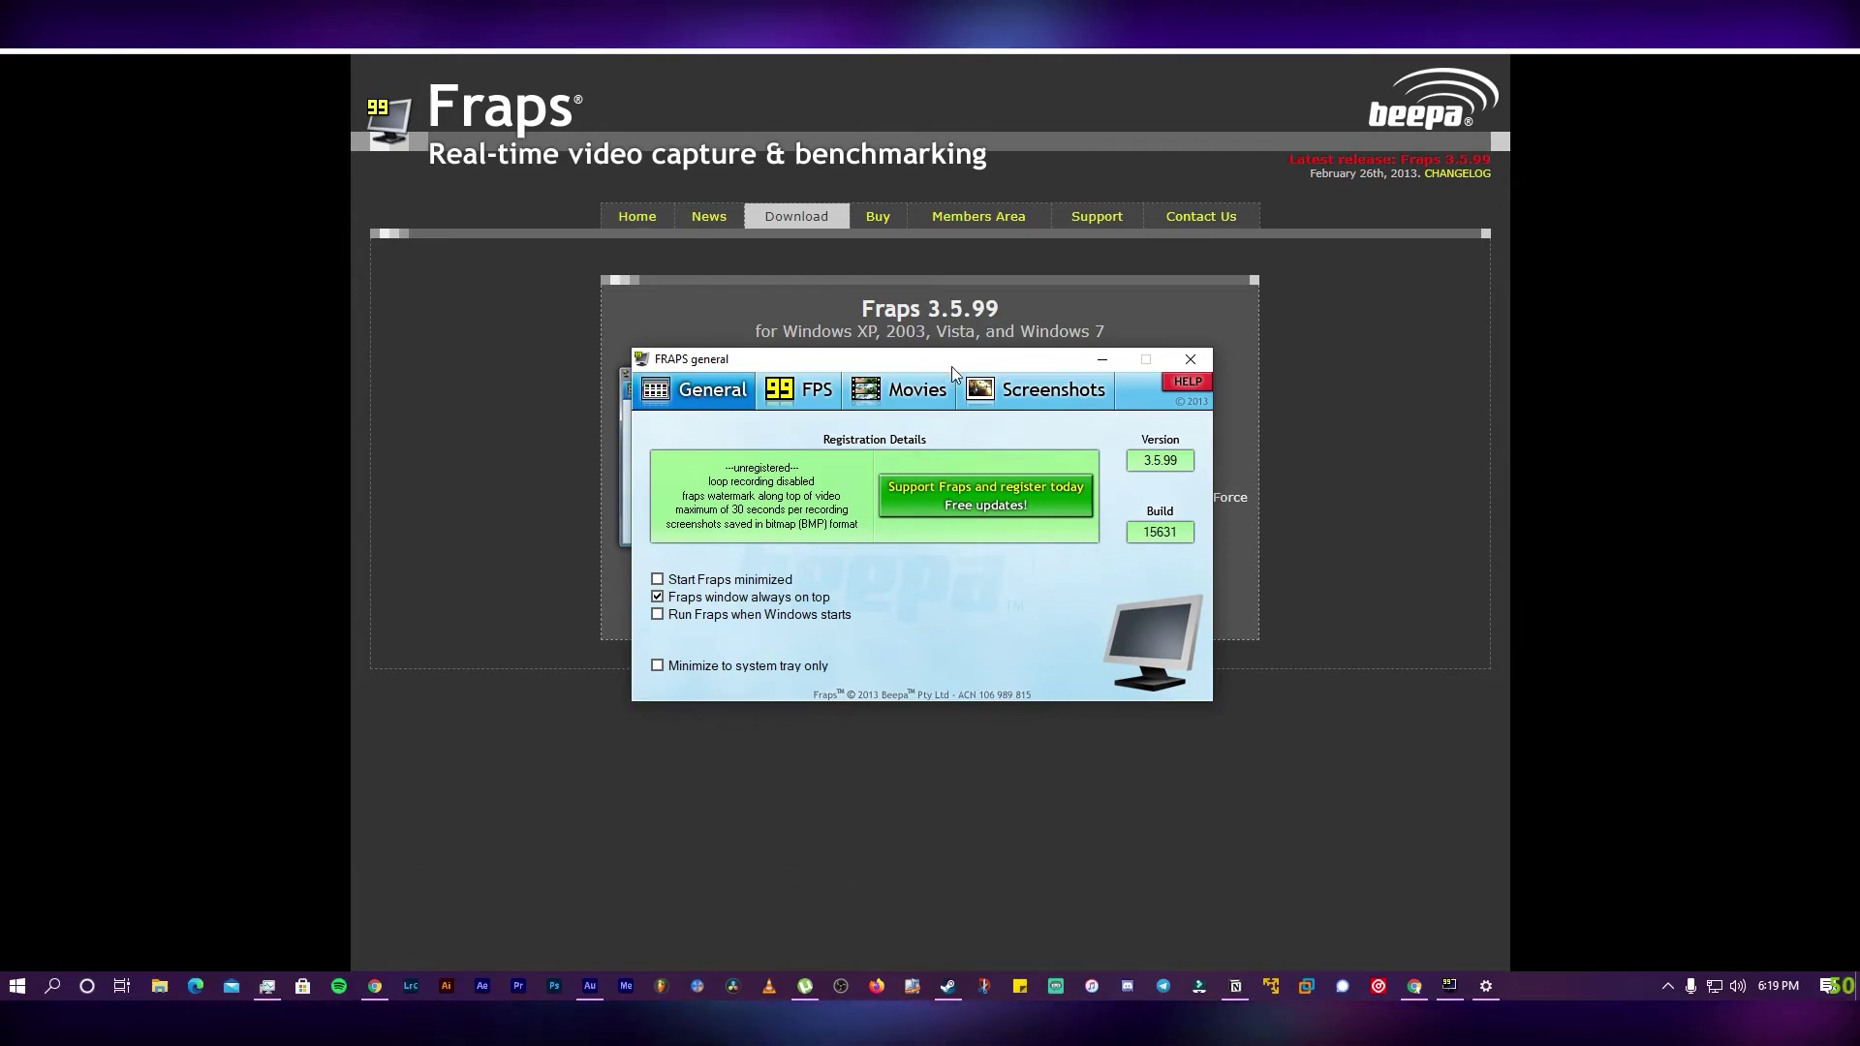
{"action": "left_click", "coordinate": [1108, 368]}
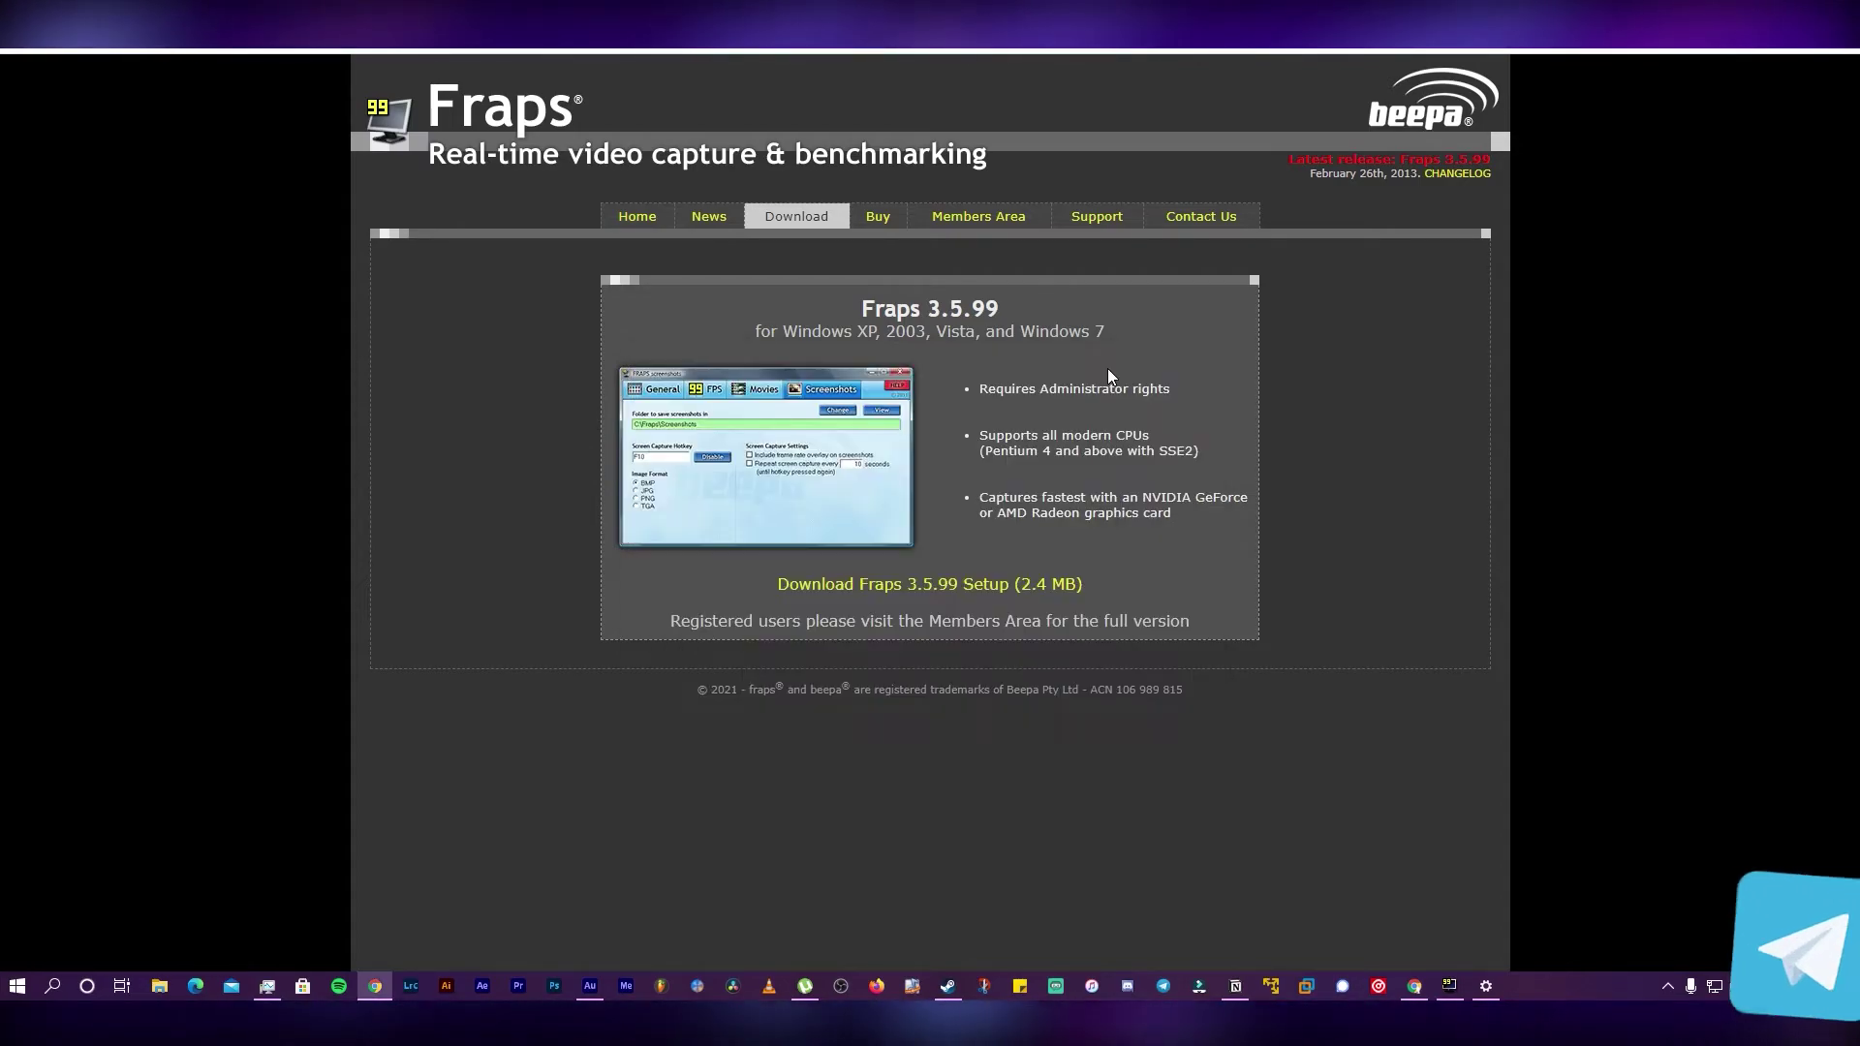